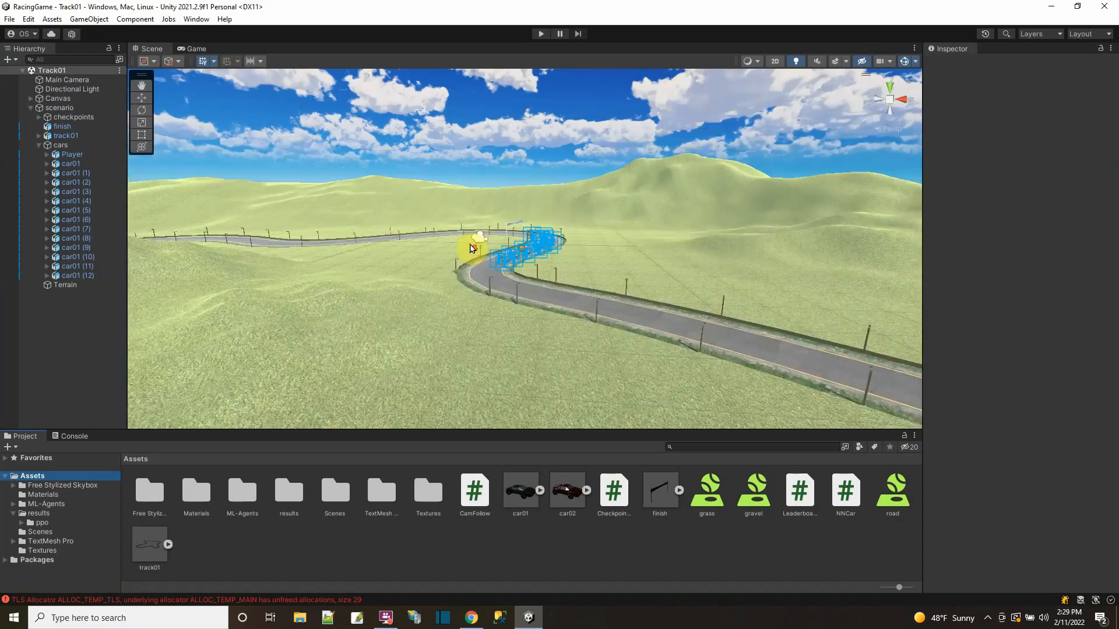
pyautogui.scroll(-2, 475, 247)
pyautogui.keyDown('alt'); pyautogui.moveTo(494, 269); pyautogui.dragTo(437, 264); pyautogui.keyUp('alt')
pyautogui.keyDown('alt'); pyautogui.moveTo(670, 244); pyautogui.dragTo(721, 270); pyautogui.keyUp('alt')
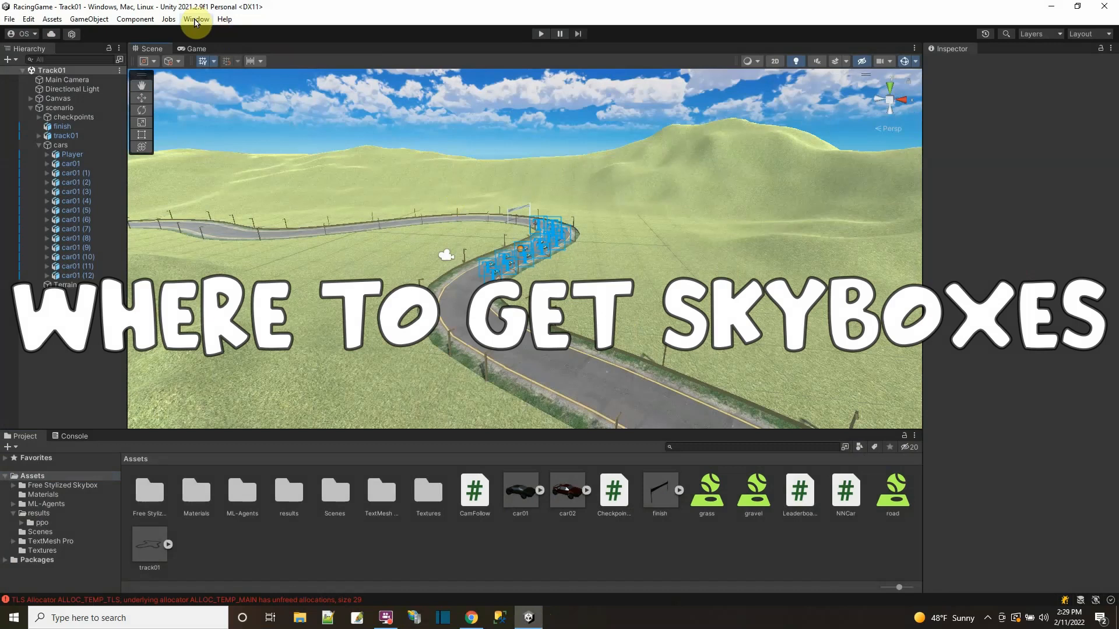
# Open the Unity Asset Store in the browser and search it for "skybox".
pyautogui.click(195, 19)
pyautogui.click(237, 145)
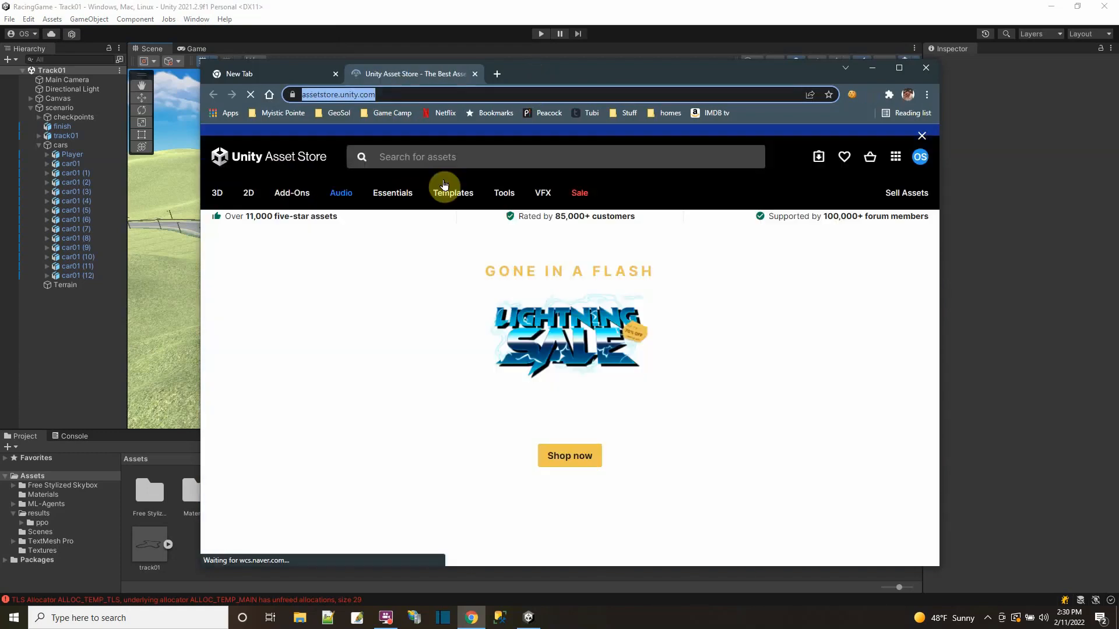
pyautogui.click(432, 193)
pyautogui.write('skyb ox')
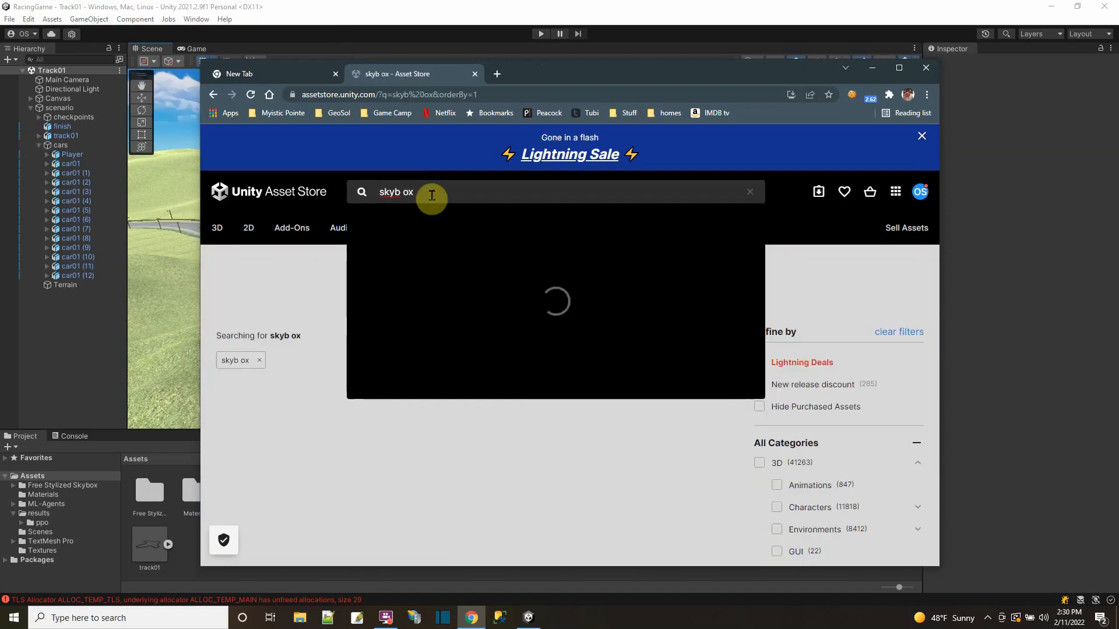
pyautogui.press('BackSpace')
pyautogui.press('BackSpace')
pyautogui.press('BackSpace')
pyautogui.write('ox')
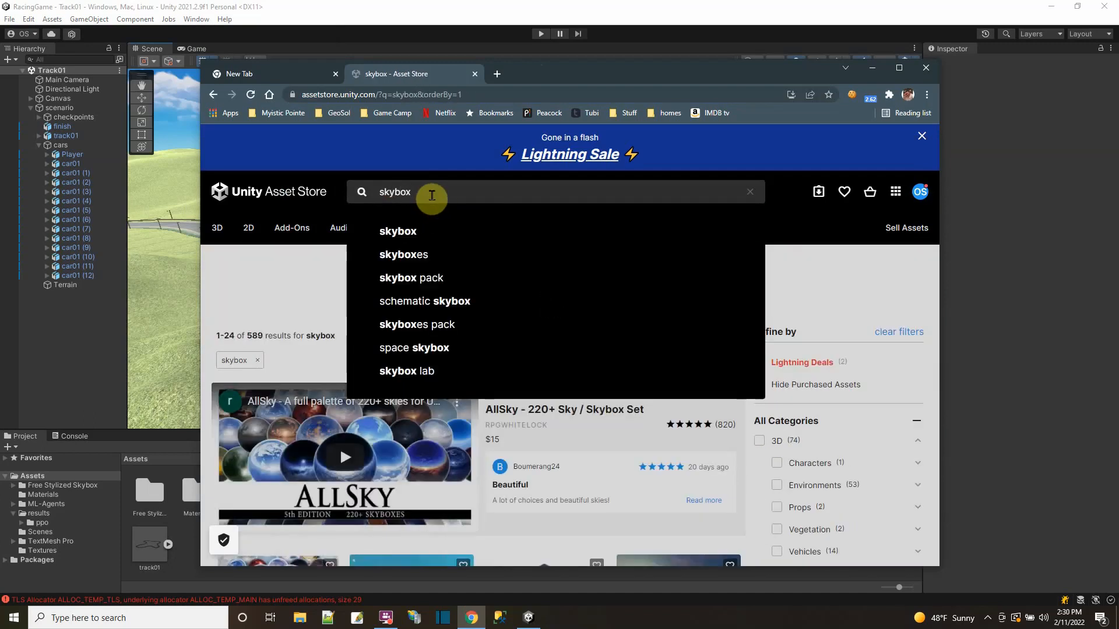
# Restrict the skybox search results to Free Assets and look over the first listings.
pyautogui.scroll(-4, 340, 213)
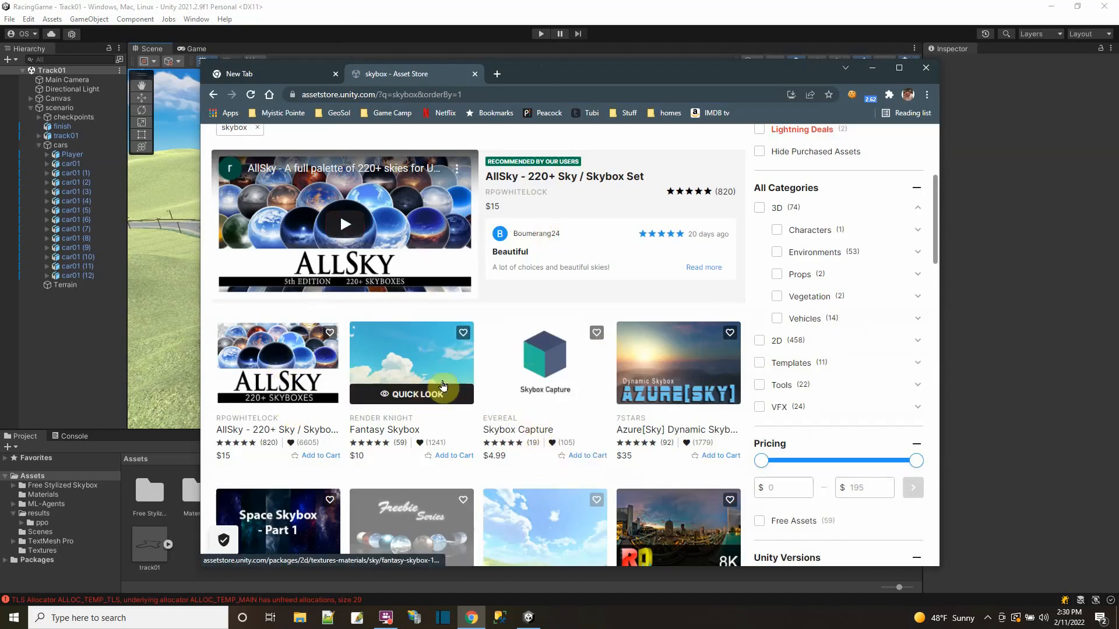
pyautogui.scroll(-1, 757, 425)
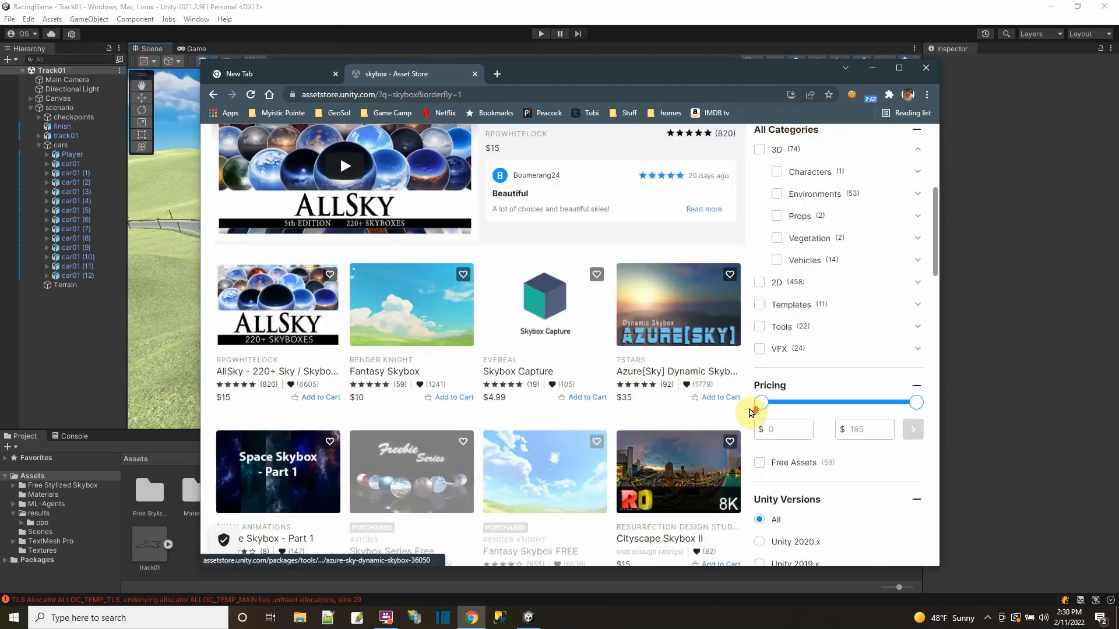
pyautogui.click(758, 463)
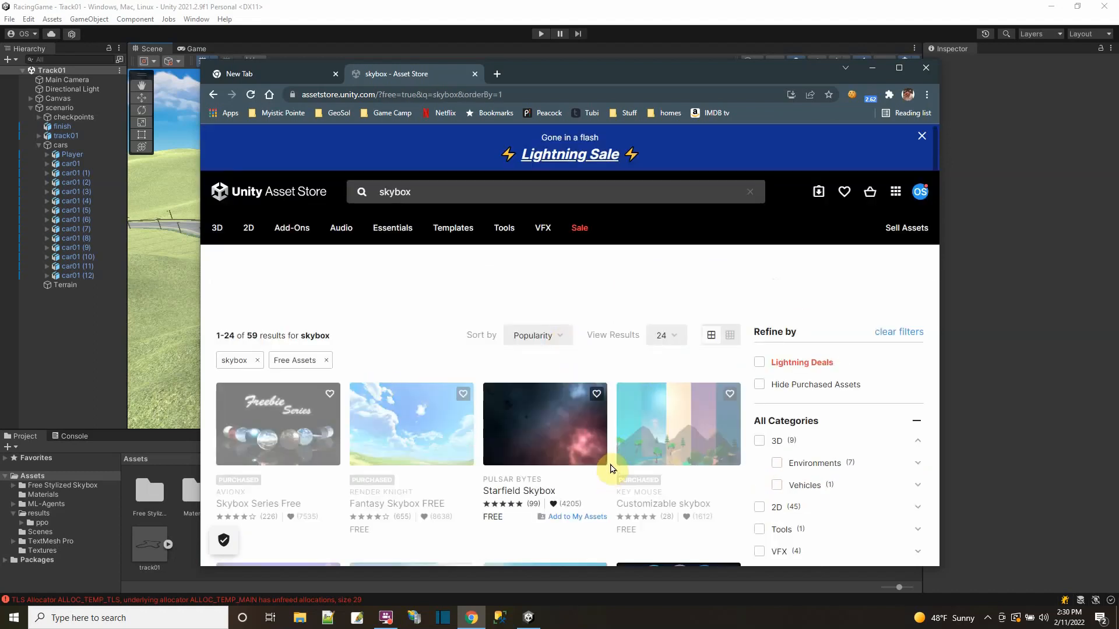
pyautogui.scroll(-2, 607, 460)
pyautogui.moveTo(273, 306)
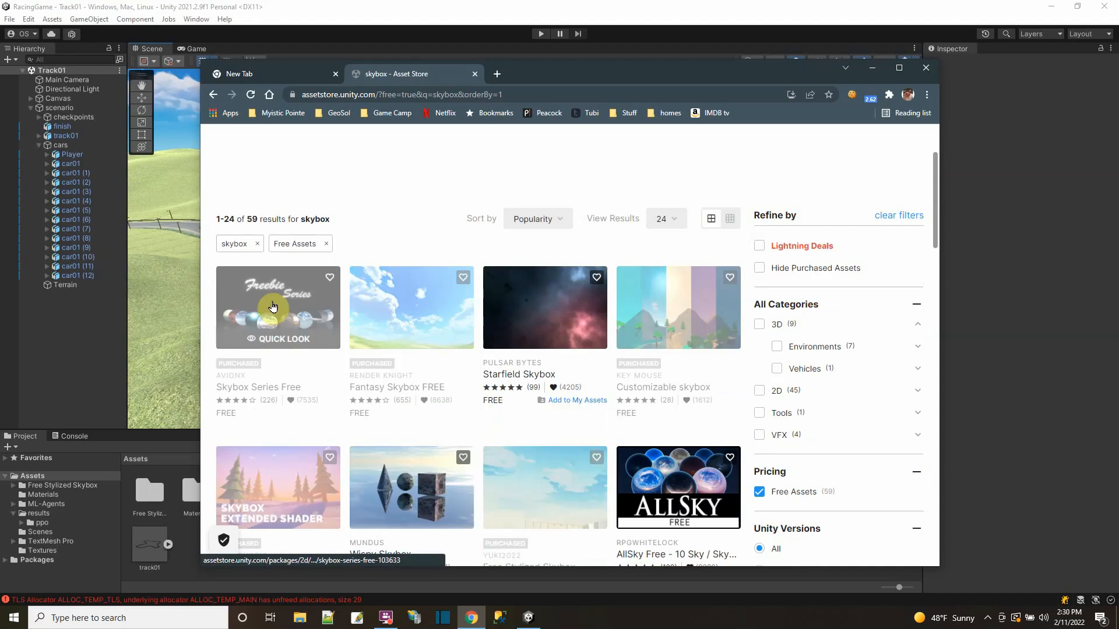
pyautogui.moveTo(688, 317)
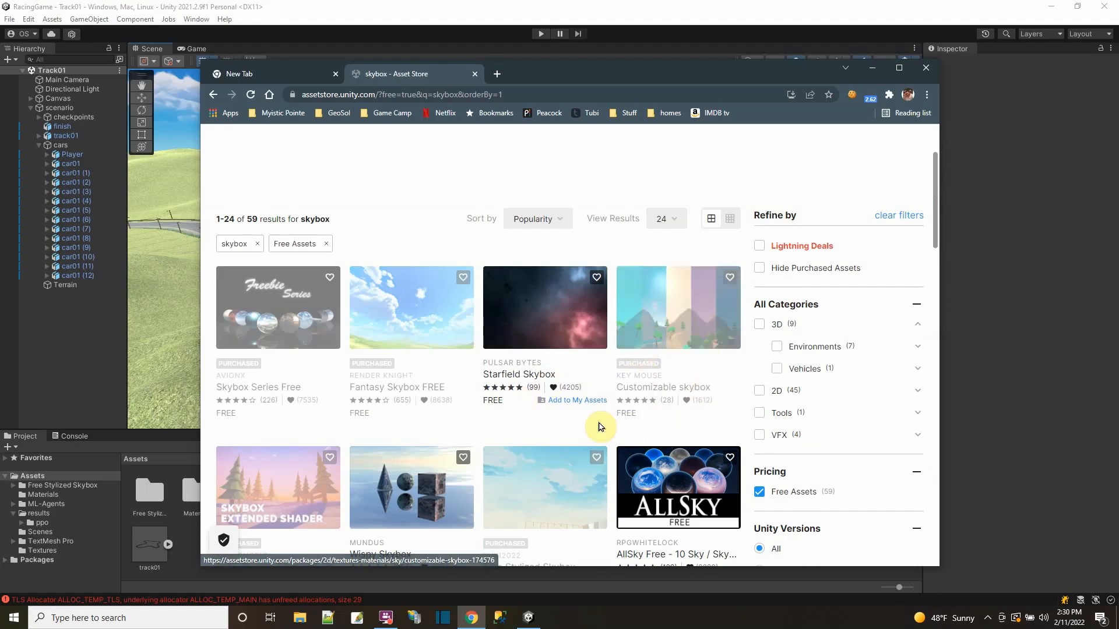
pyautogui.scroll(-1, 559, 413)
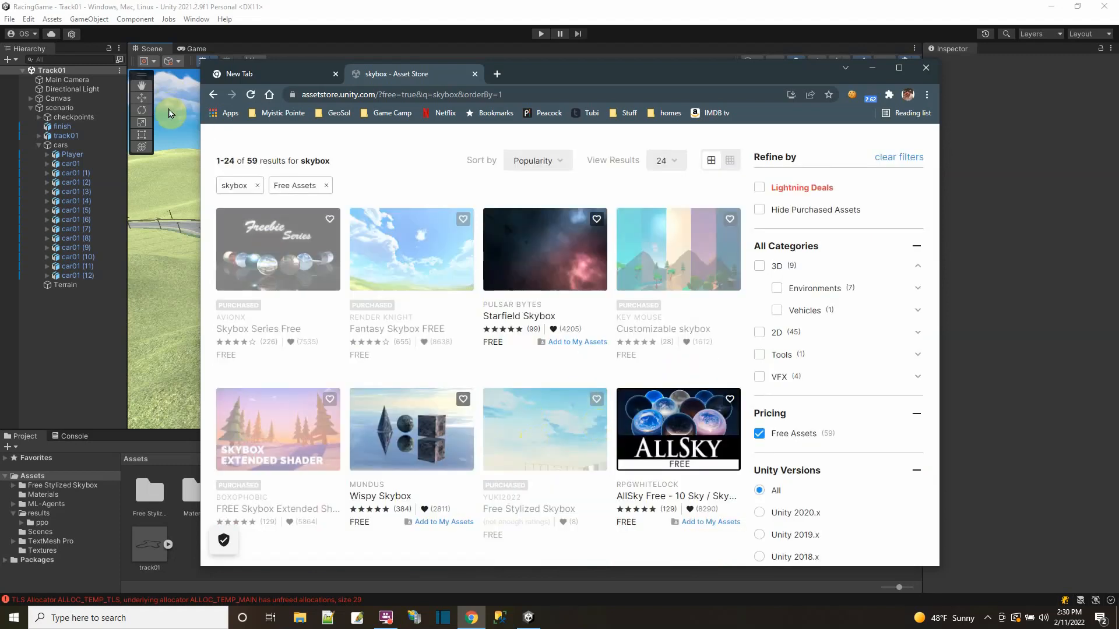
# View the Free Stylized Skybox asset page, return to the search results, and close the empty browser tab.
pyautogui.moveTo(519, 71); pyautogui.dragTo(619, 74)
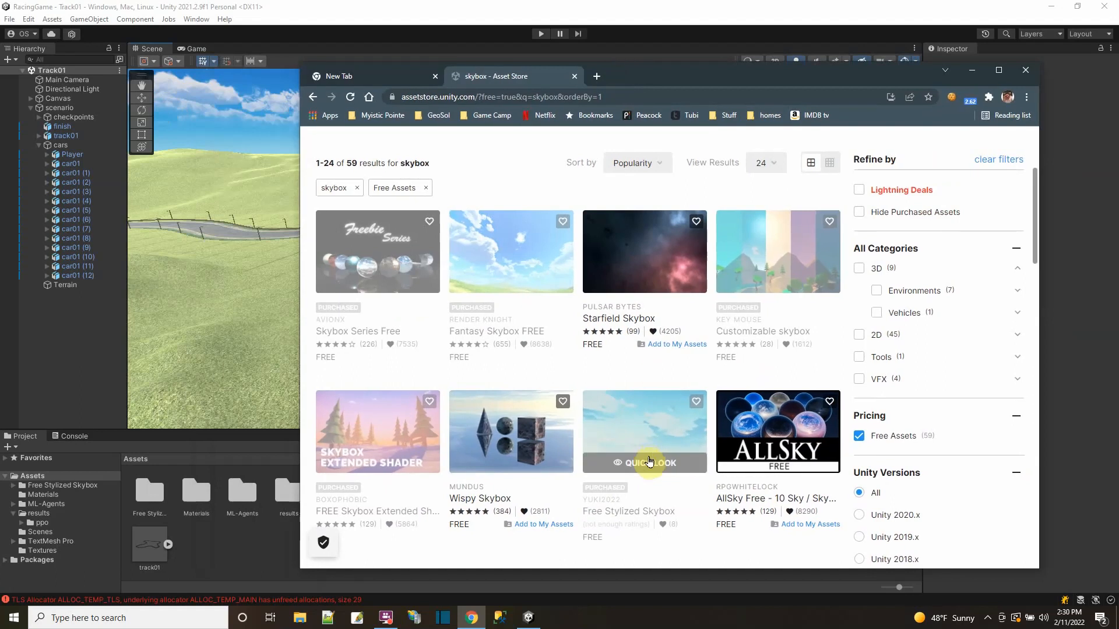
pyautogui.click(650, 428)
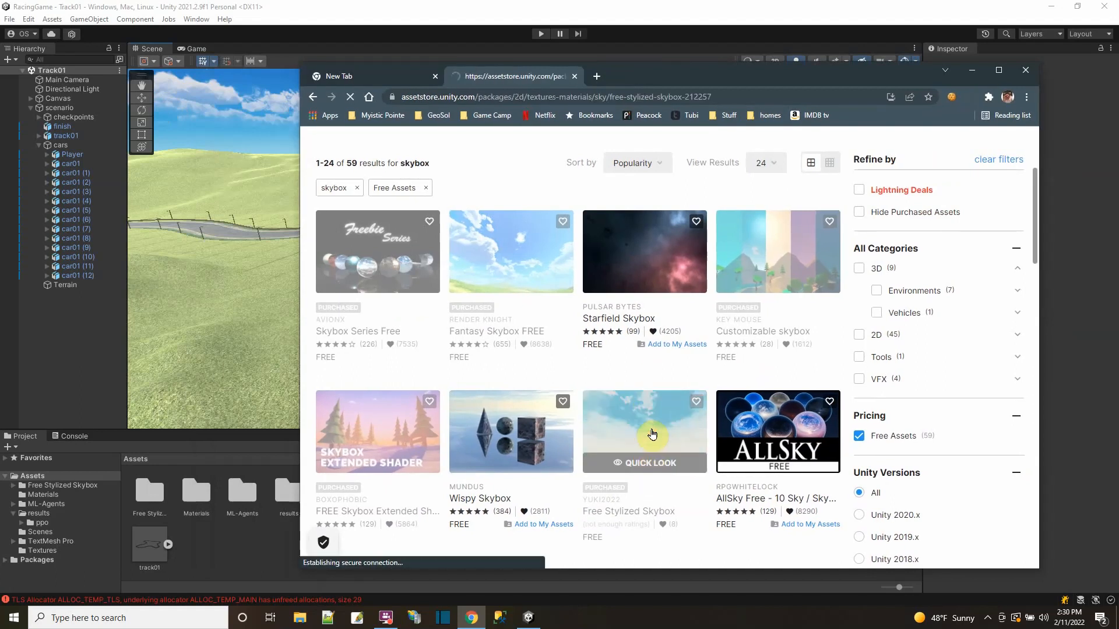
pyautogui.scroll(-3, 816, 402)
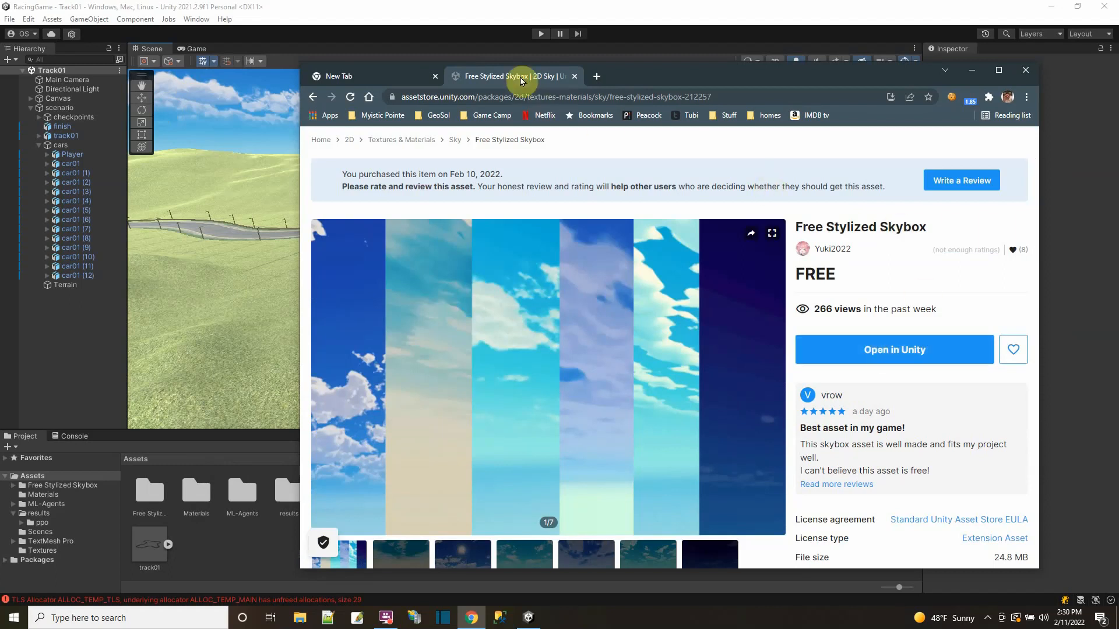
pyautogui.click(315, 97)
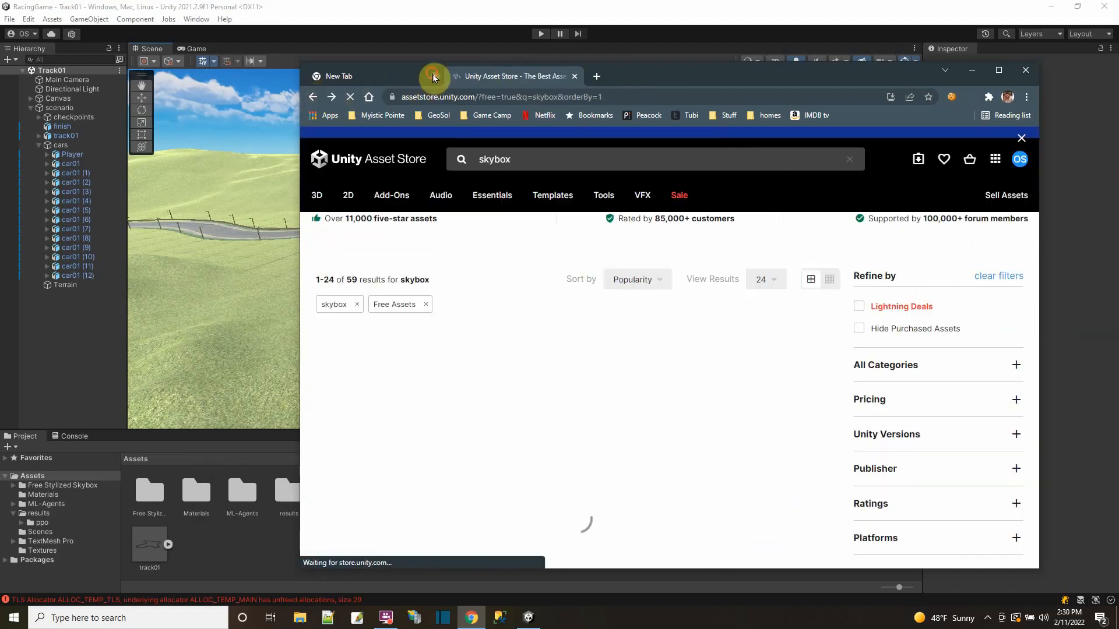
pyautogui.click(433, 77)
# Browse the free skybox results, view the Deep Space Skybox Pack page, and return to the results.
pyautogui.scroll(-2, 672, 406)
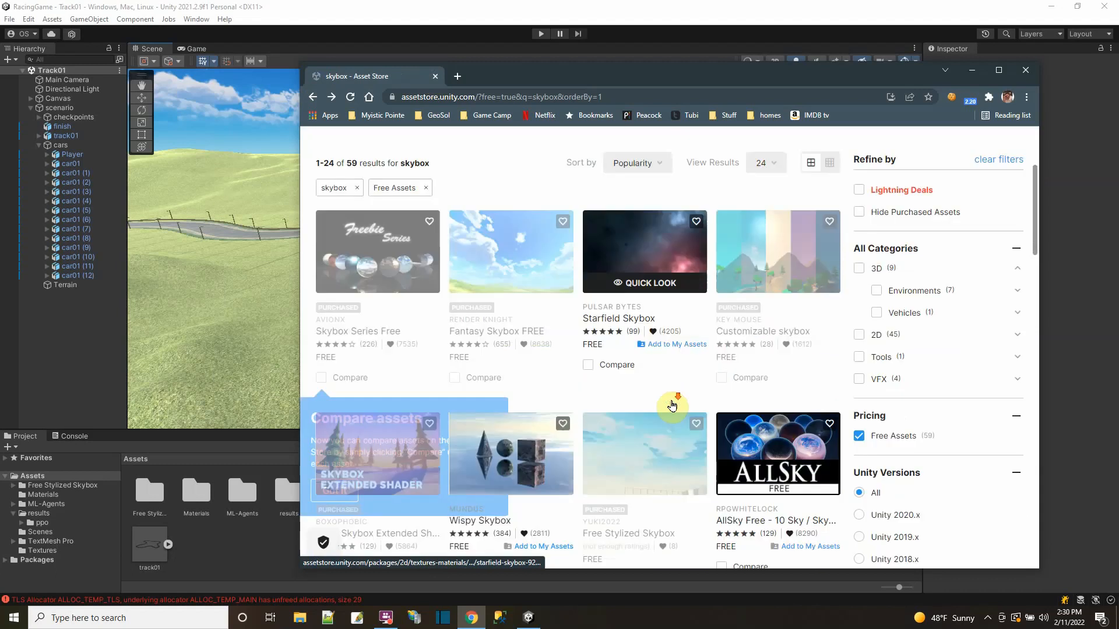
pyautogui.scroll(-3, 672, 406)
pyautogui.scroll(-2, 672, 406)
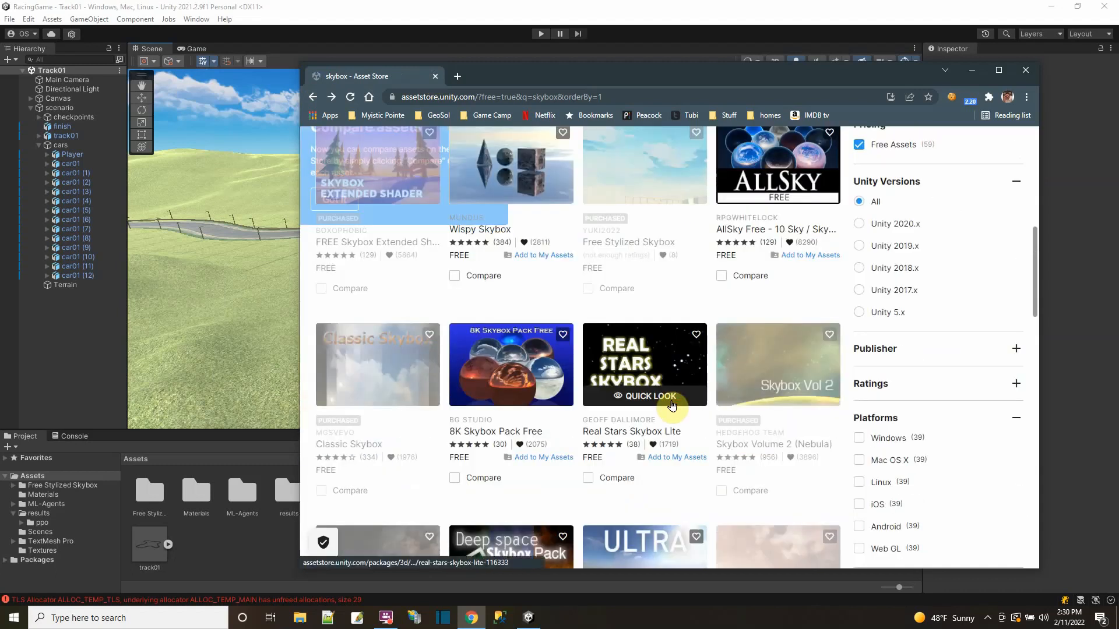
pyautogui.scroll(-2, 672, 466)
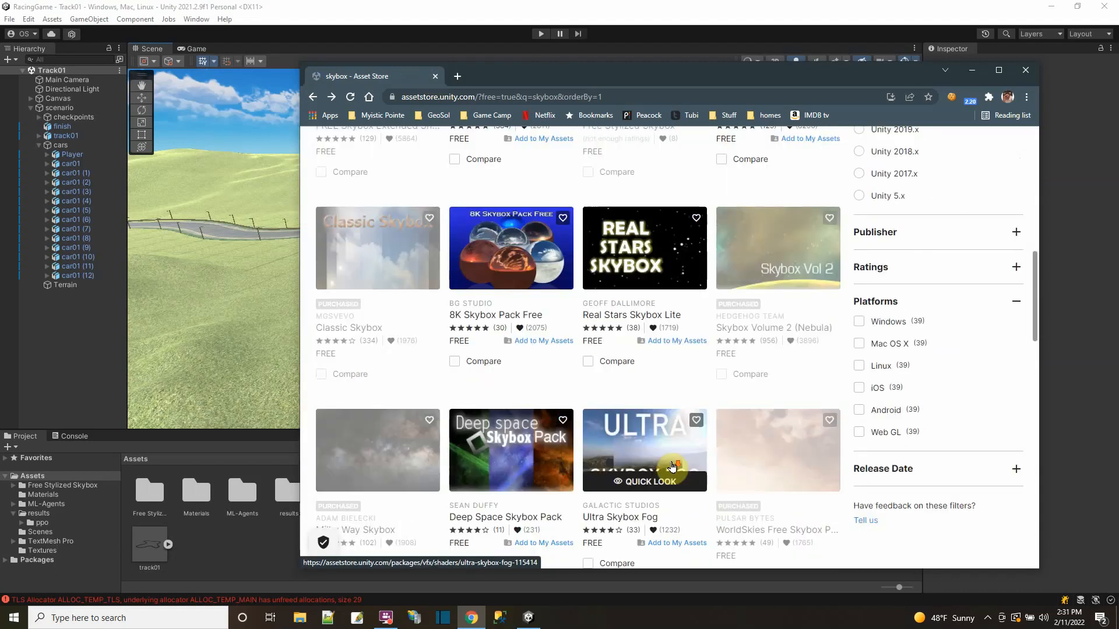
pyautogui.scroll(-2, 651, 346)
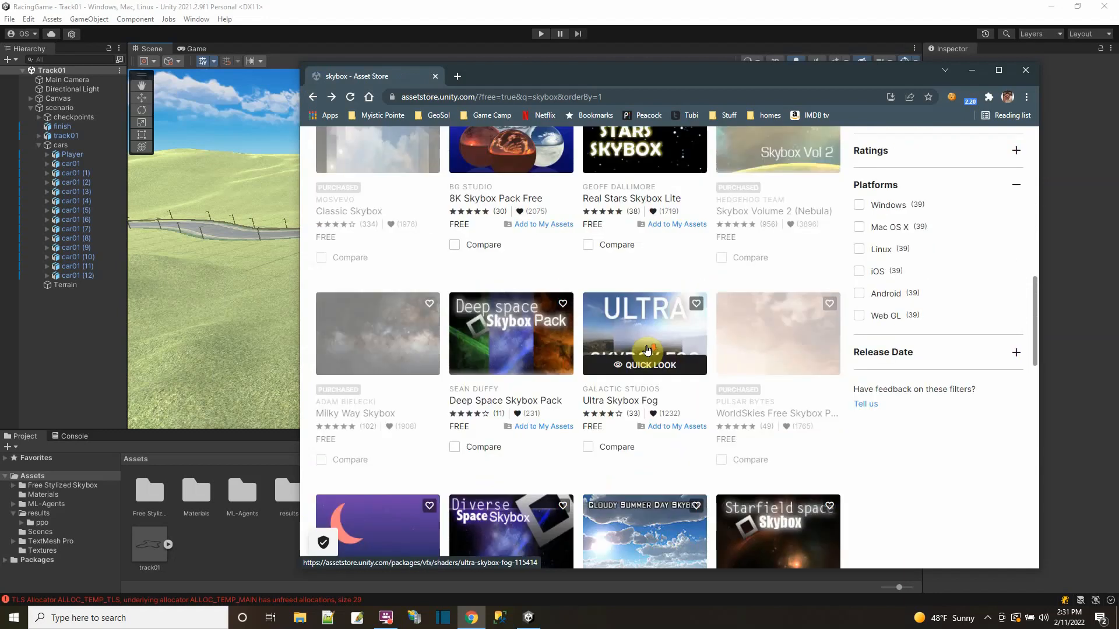
pyautogui.click(504, 325)
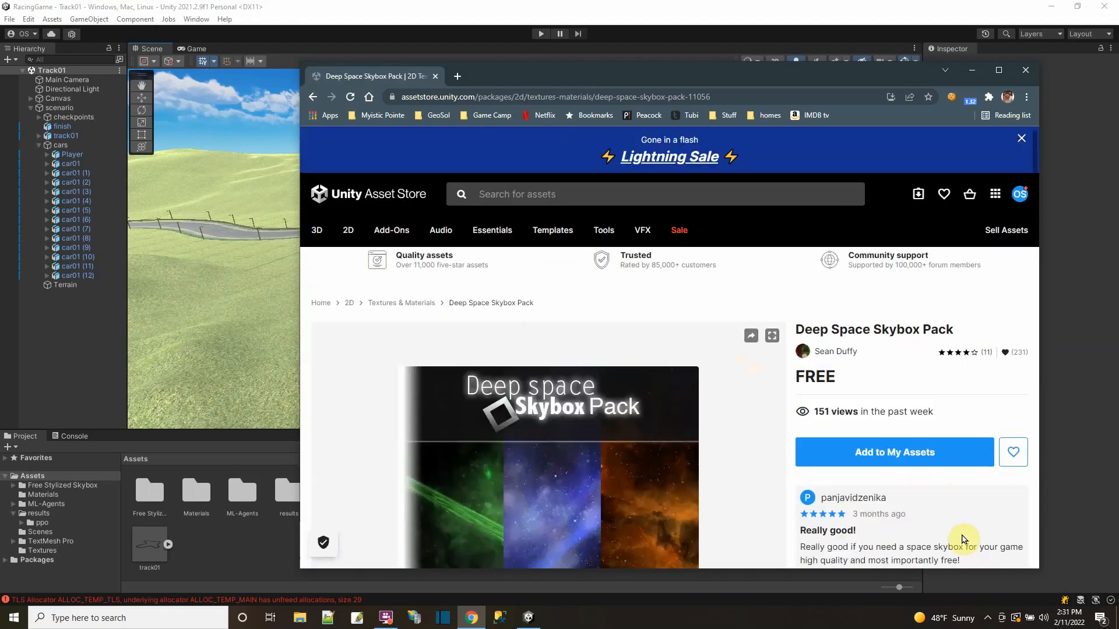
pyautogui.scroll(-3, 932, 419)
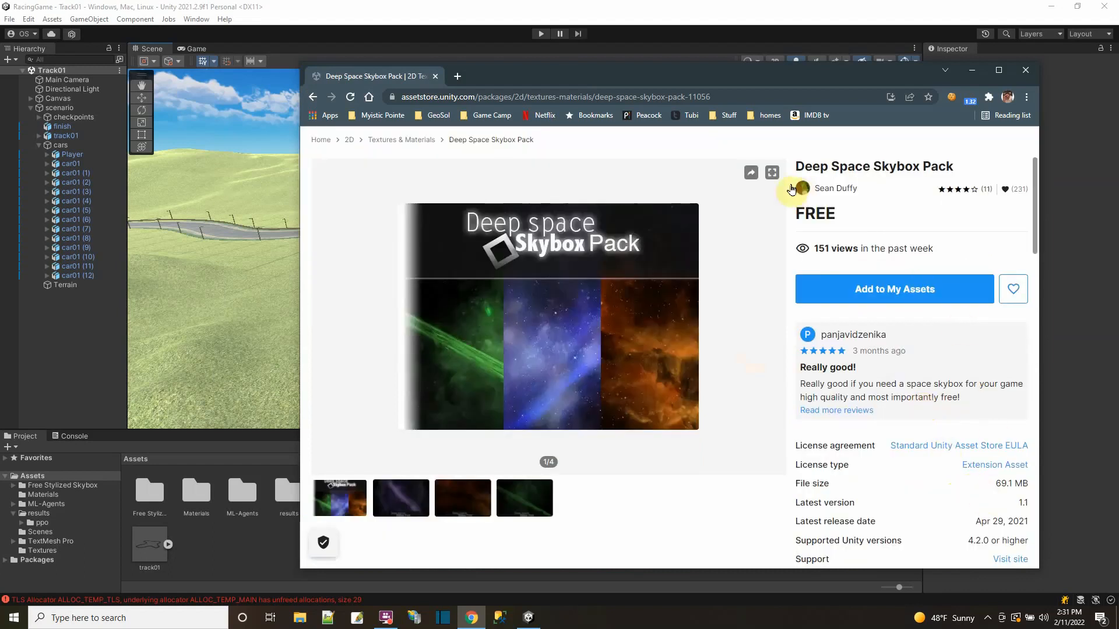
pyautogui.click(313, 97)
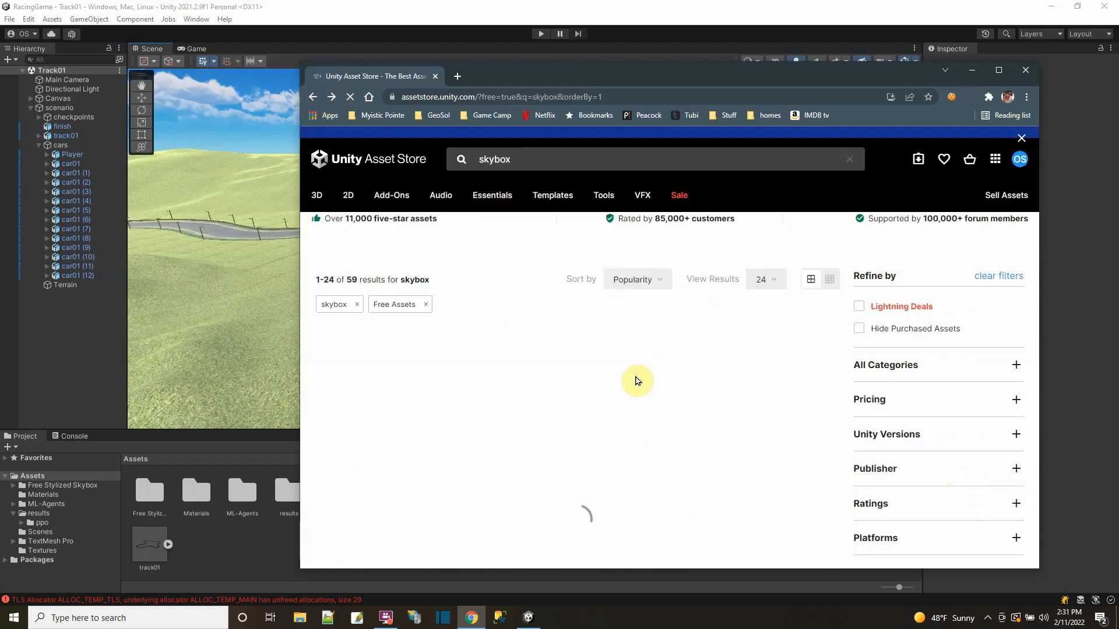
# View the Starfield Skybox page, return to the results, and look through more free skyboxes.
pyautogui.click(620, 411)
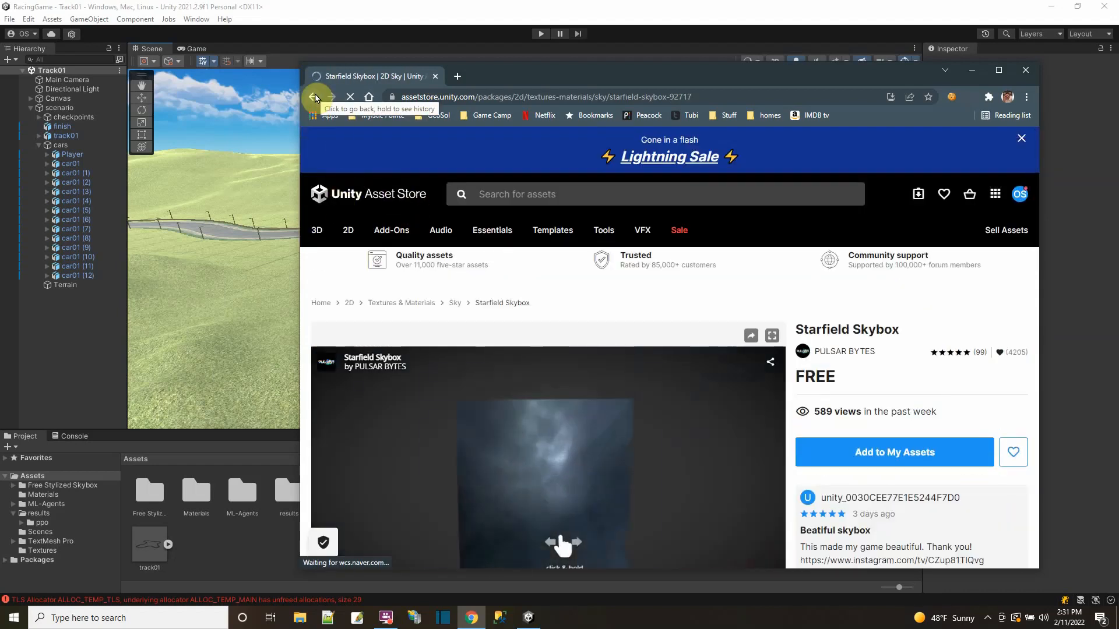
pyautogui.click(314, 97)
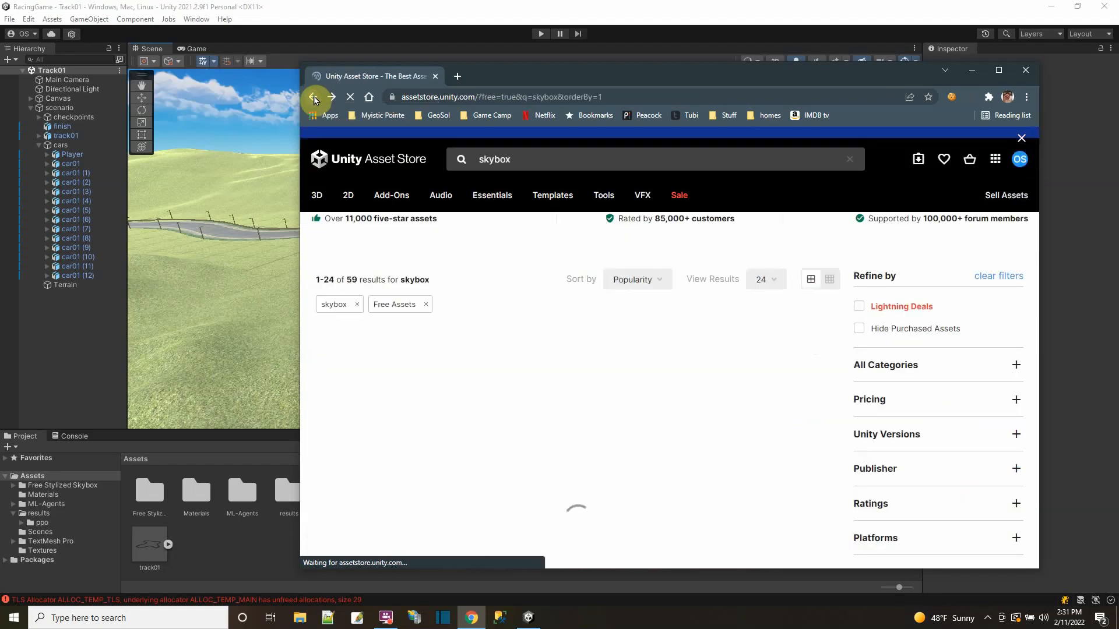
pyautogui.scroll(-7, 685, 372)
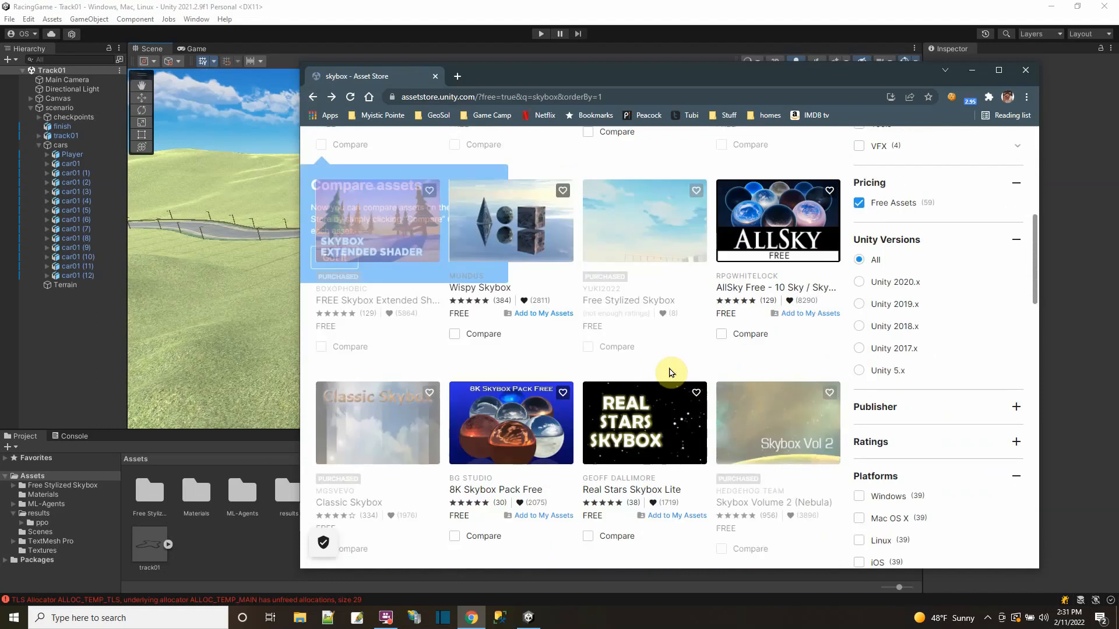
pyautogui.scroll(-3, 671, 373)
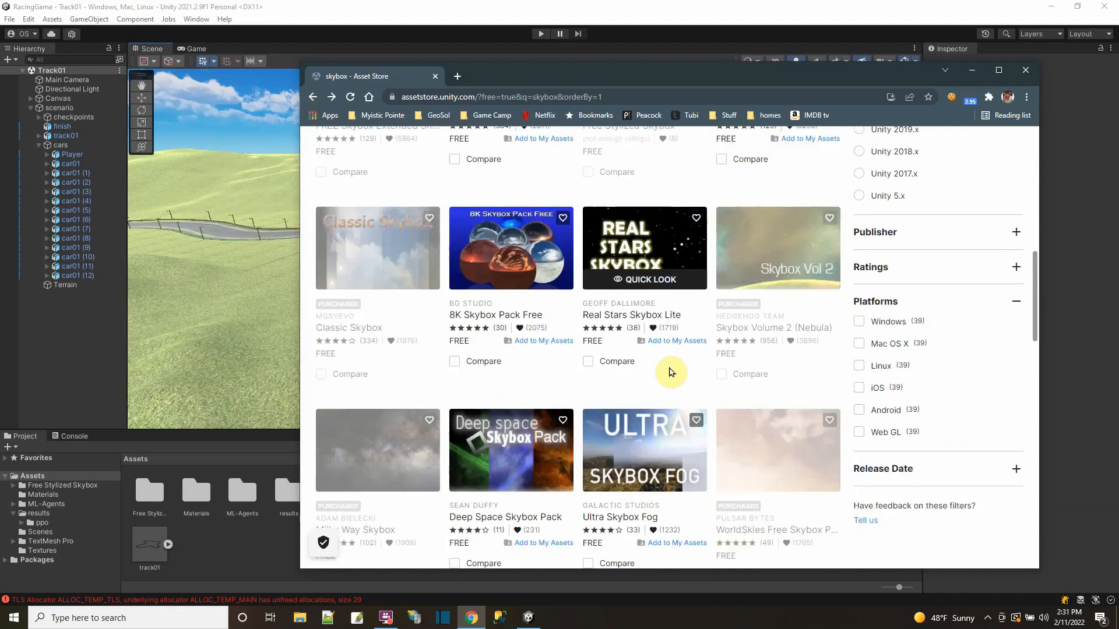
pyautogui.scroll(-1, 671, 373)
pyautogui.scroll(11, 667, 370)
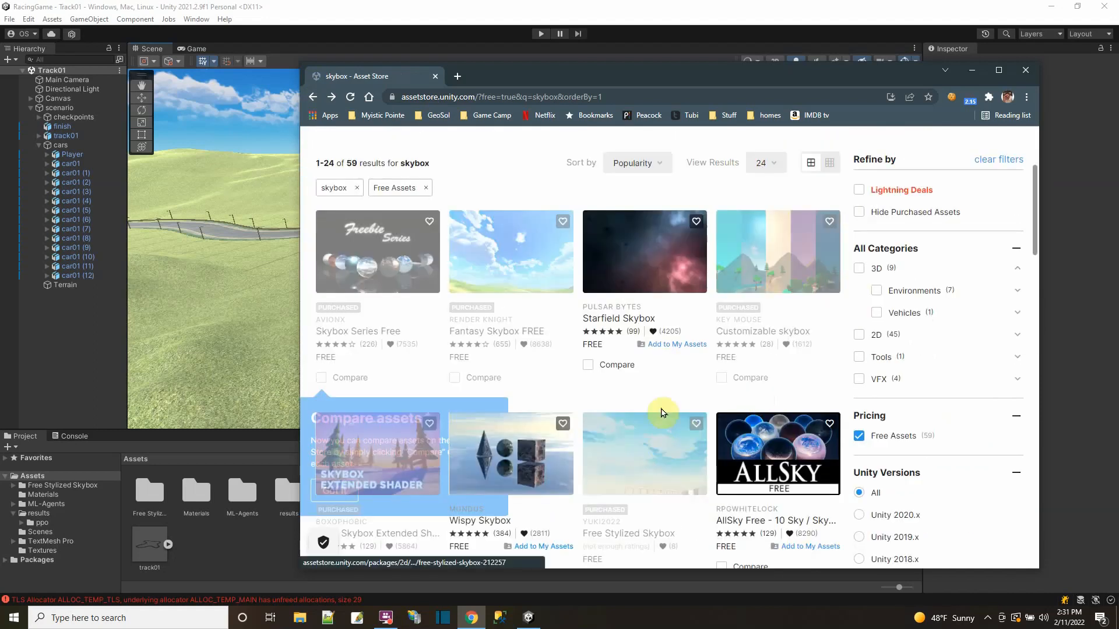
# Open the Free Stylized Skybox asset from its store page in Unity's Package Manager, and close the Package Manager after viewing it.
pyautogui.click(647, 452)
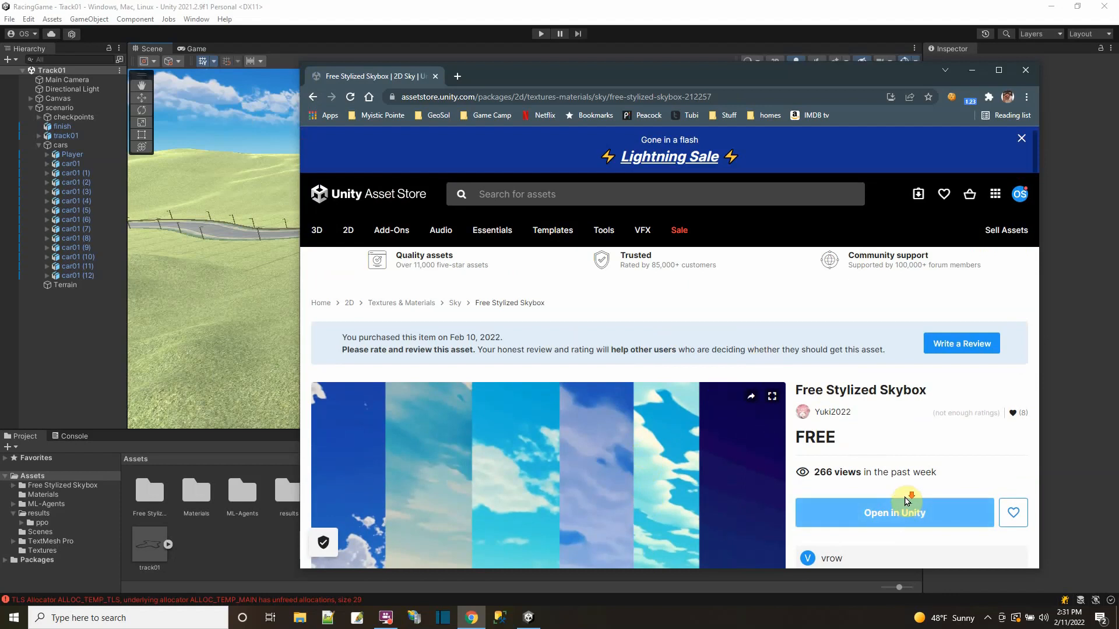
pyautogui.scroll(-3, 906, 508)
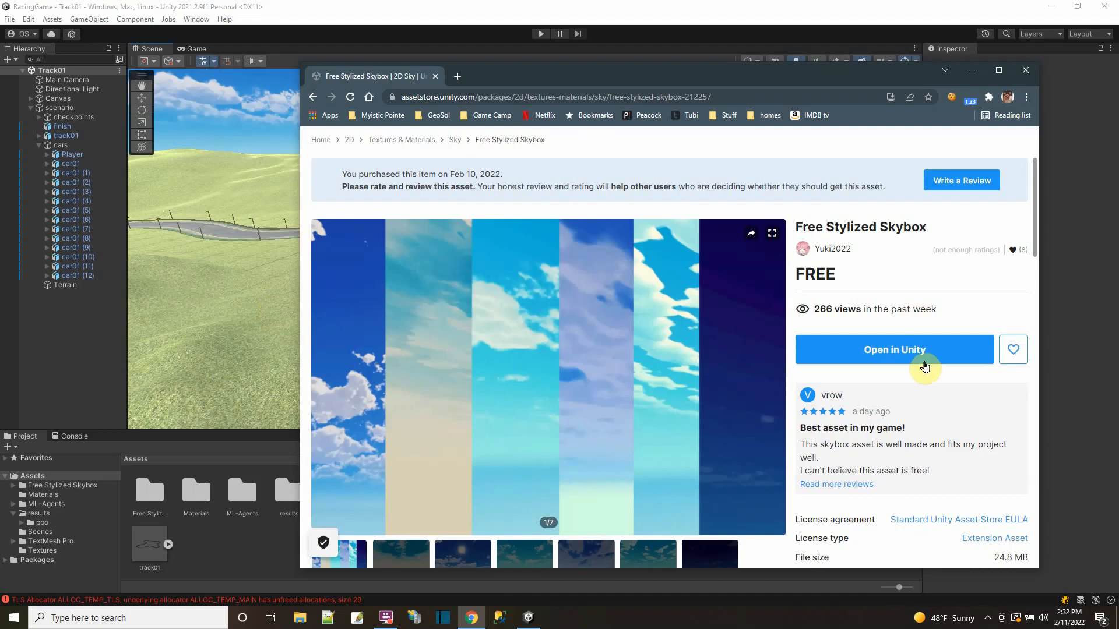
pyautogui.click(922, 360)
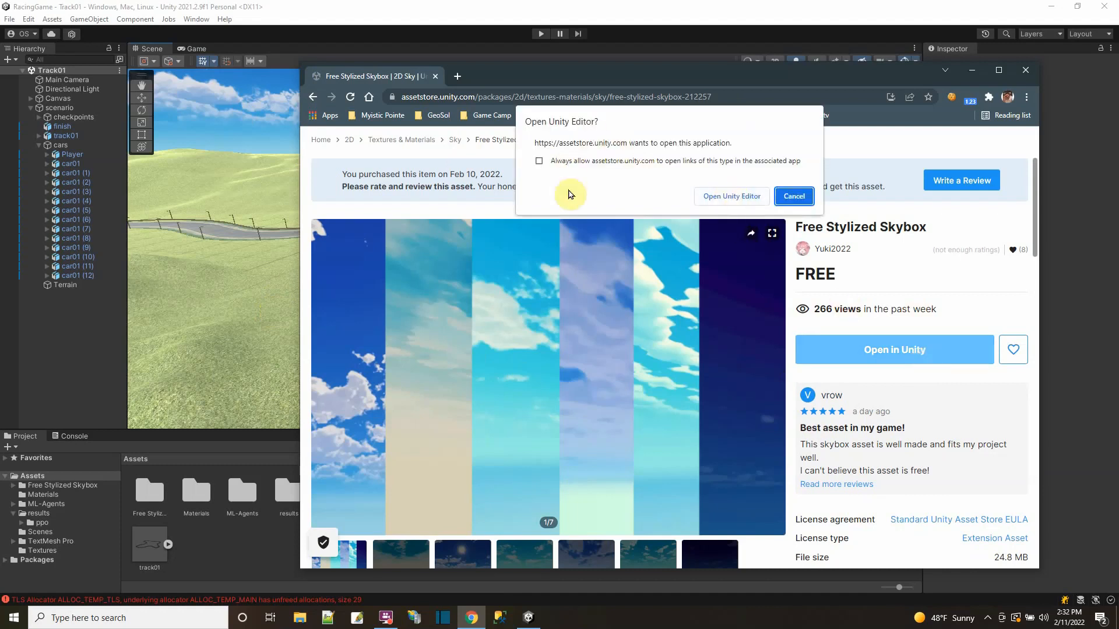
pyautogui.click(736, 197)
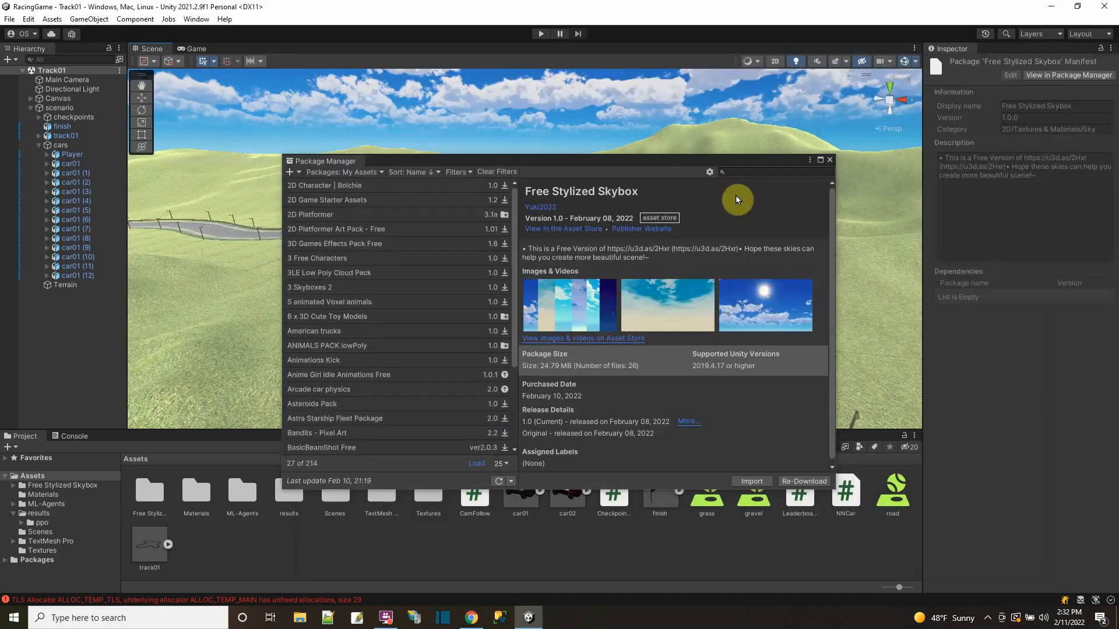
pyautogui.moveTo(580, 162); pyautogui.dragTo(546, 110)
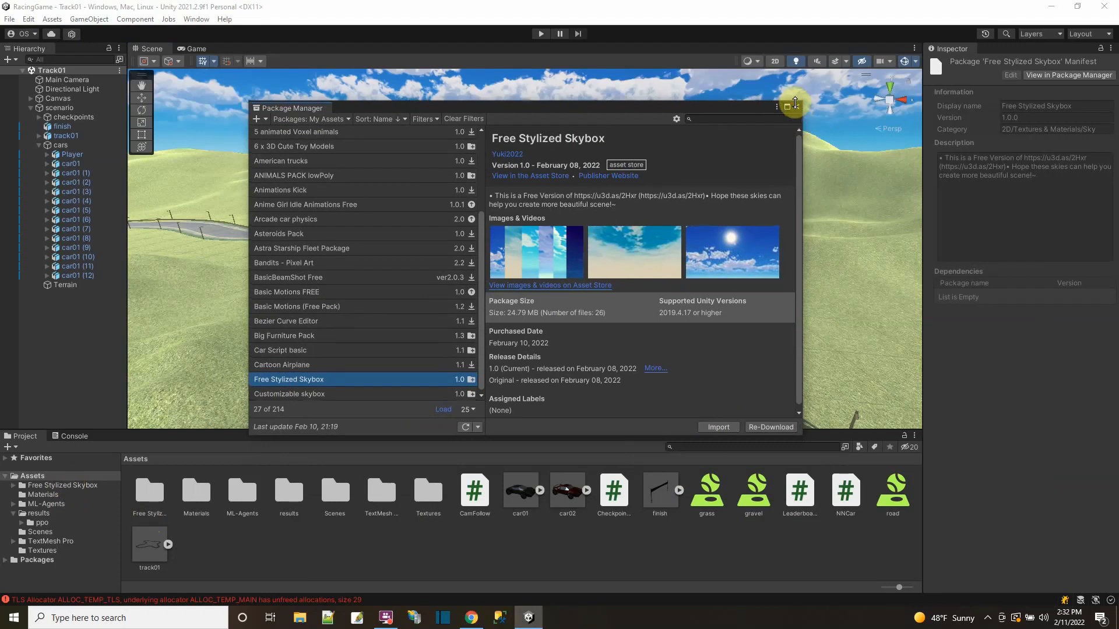
pyautogui.click(796, 105)
# Open the Free Stylized Skybox folder in the project assets and inspect its subfolders.
pyautogui.click(54, 487)
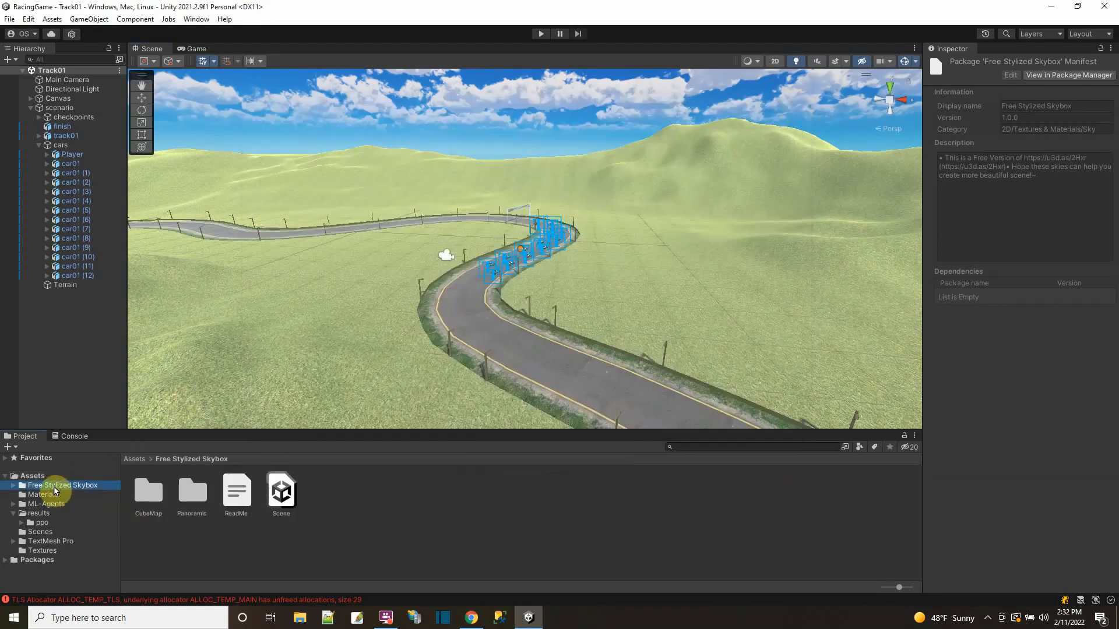
pyautogui.click(12, 487)
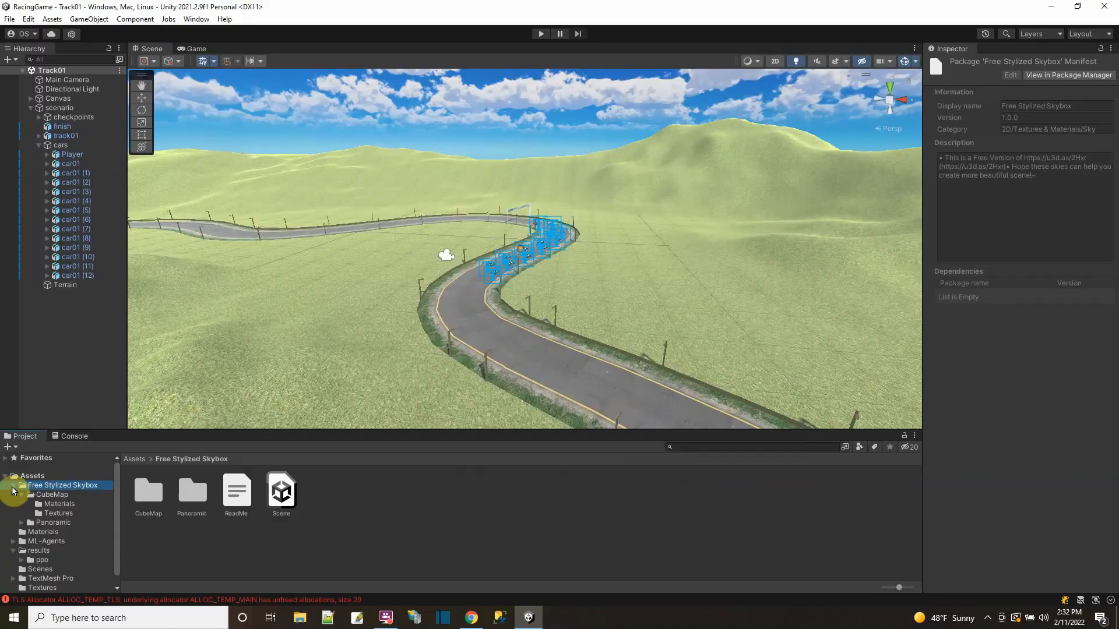
pyautogui.click(13, 486)
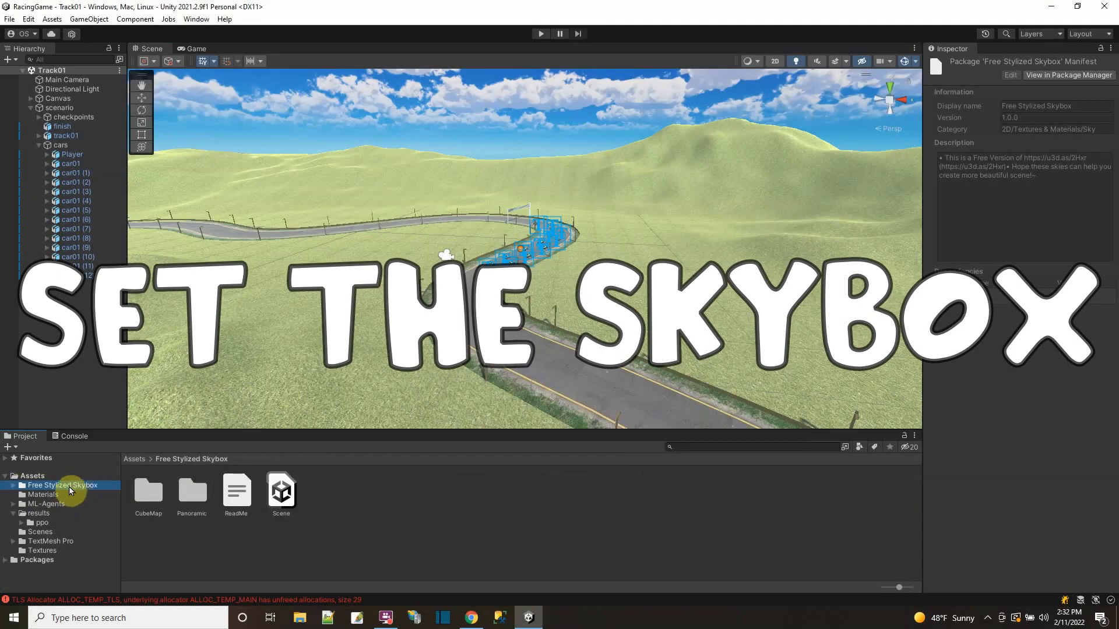
# Set the skybox material to Sky_Anime_11_morning_a in the Lighting window's environment settings, and close the window.
pyautogui.click(196, 18)
pyautogui.moveTo(233, 236)
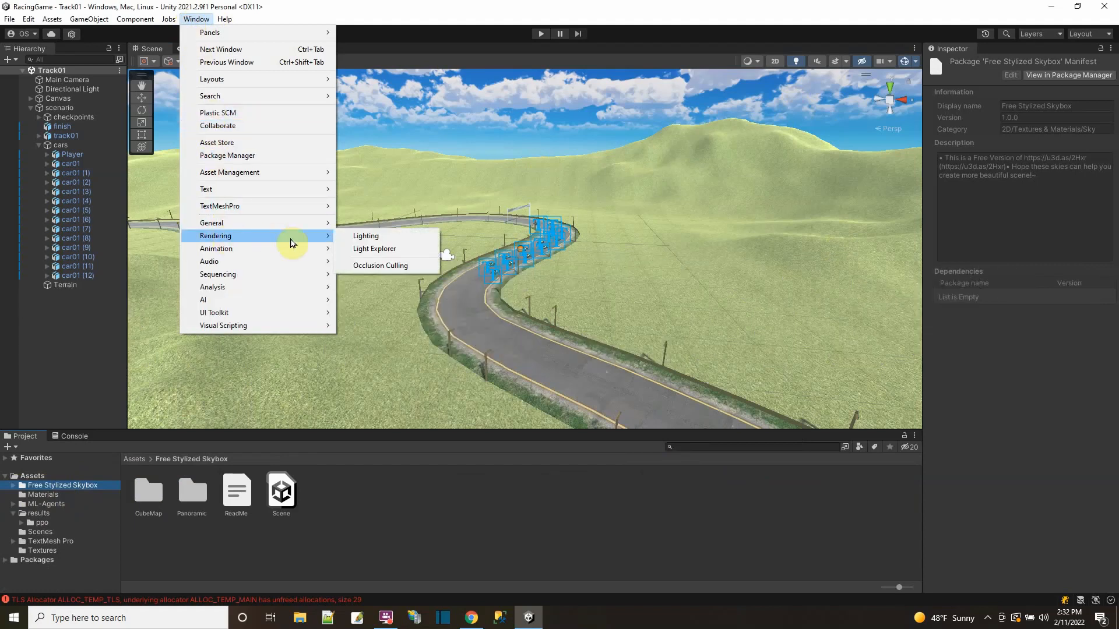
pyautogui.click(367, 236)
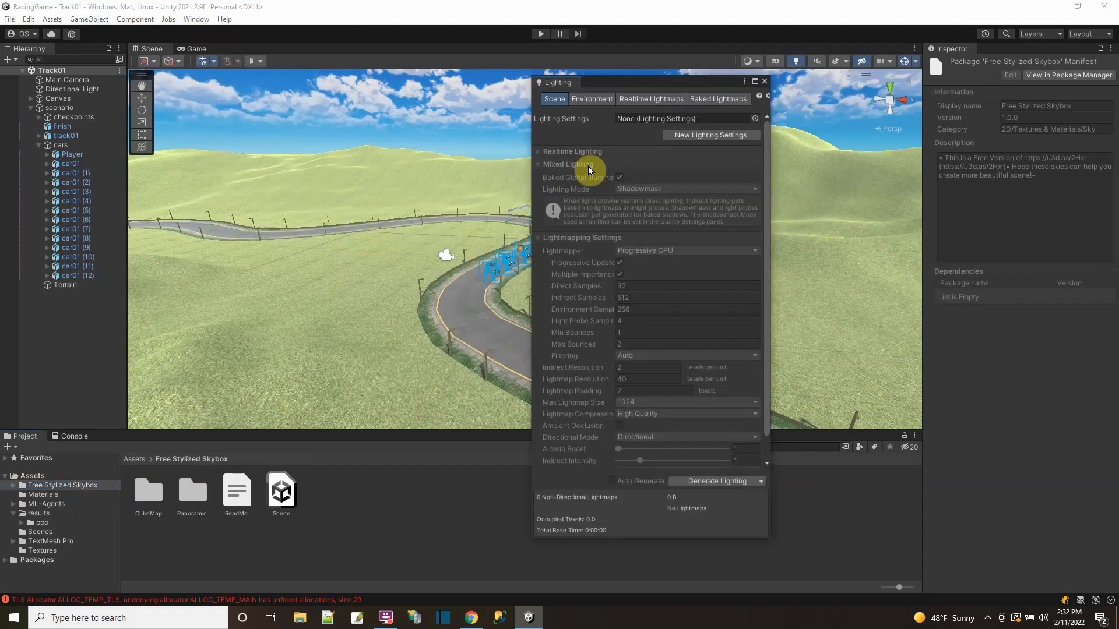
pyautogui.click(591, 100)
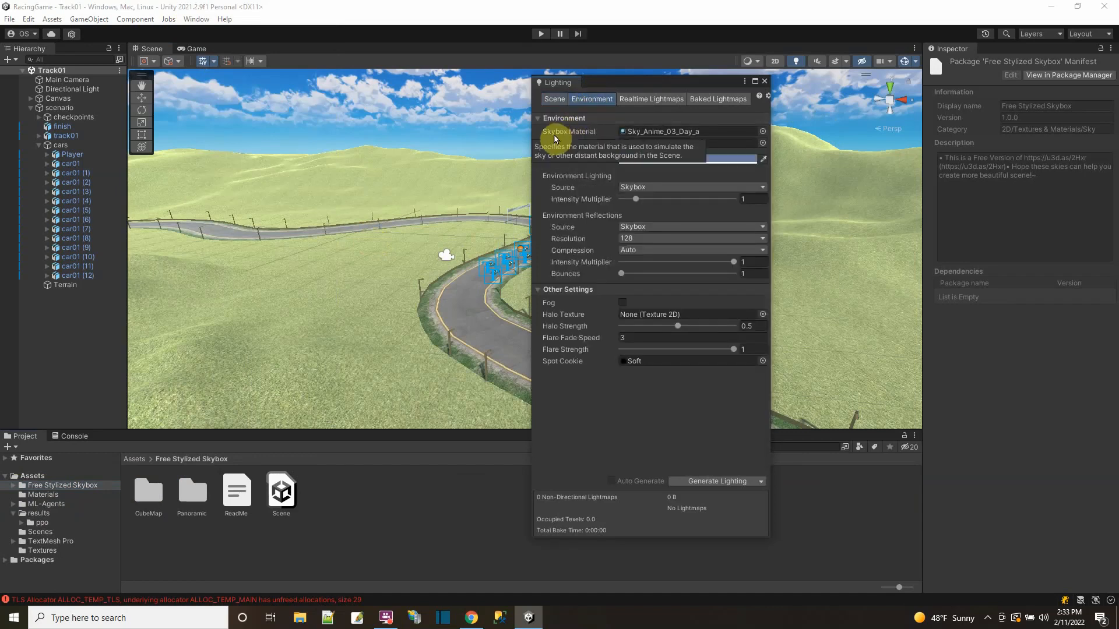
pyautogui.click(762, 131)
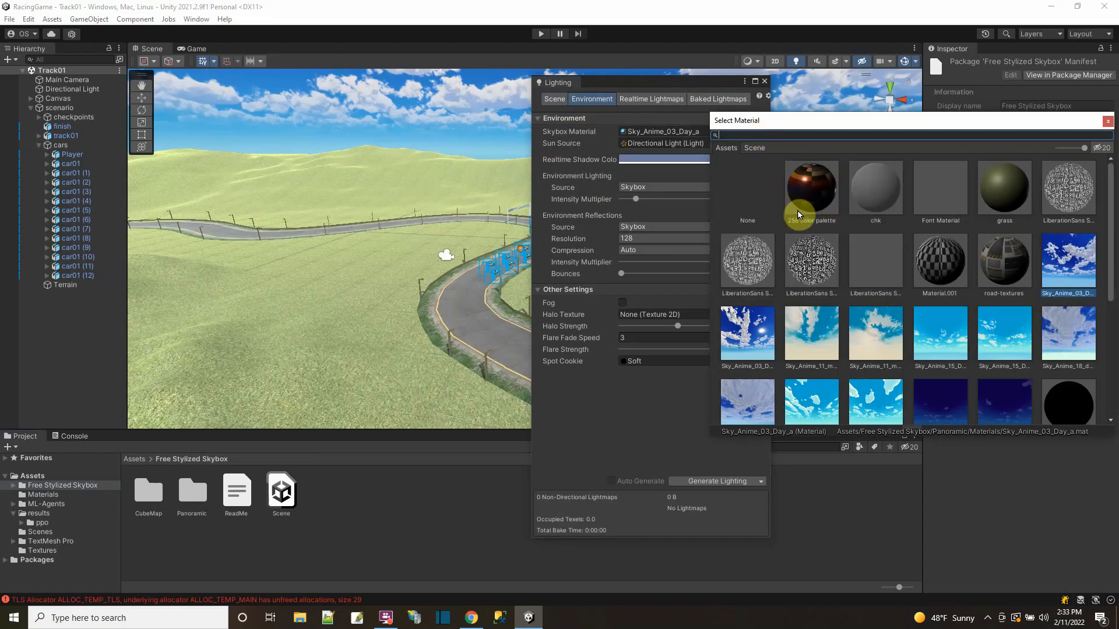
pyautogui.scroll(-5, 942, 274)
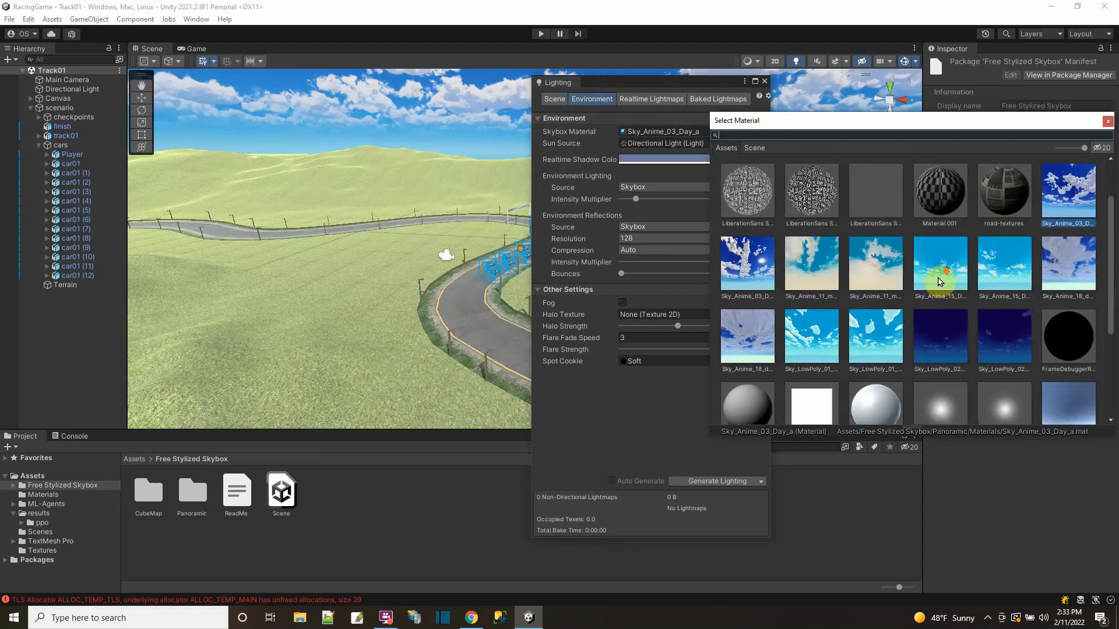
pyautogui.scroll(2, 932, 281)
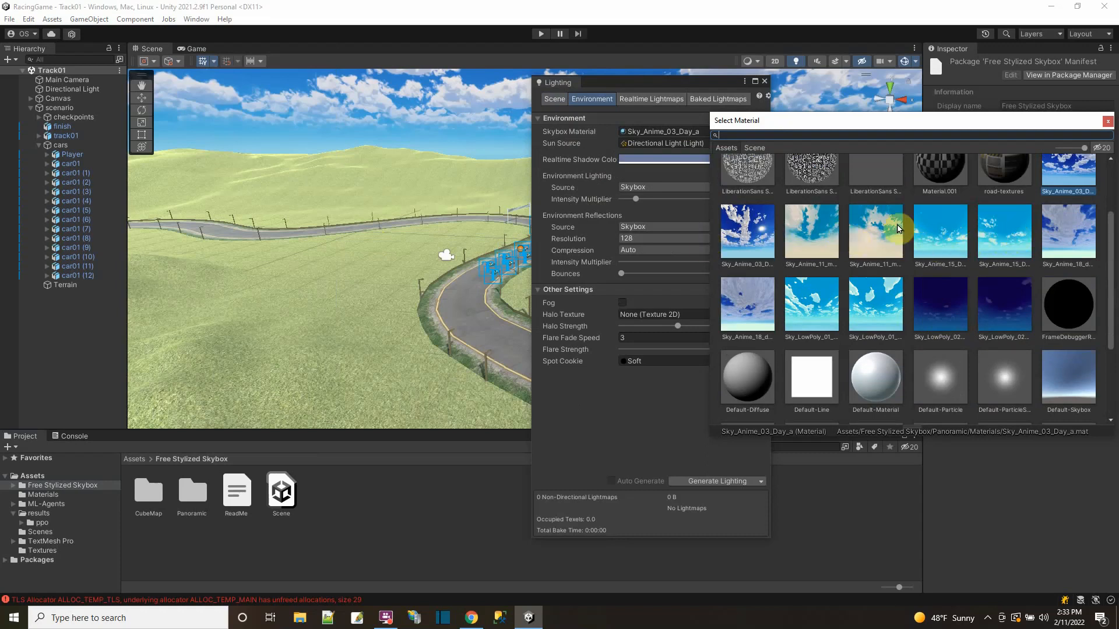
pyautogui.click(876, 232)
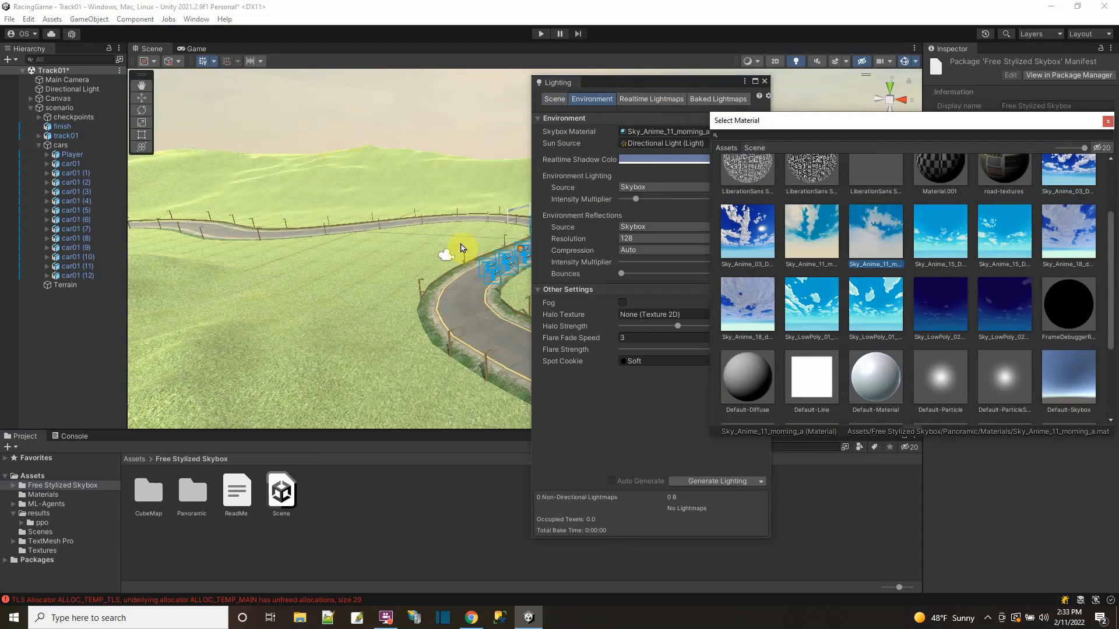
pyautogui.moveTo(860, 122); pyautogui.dragTo(844, 158)
pyautogui.click(762, 85)
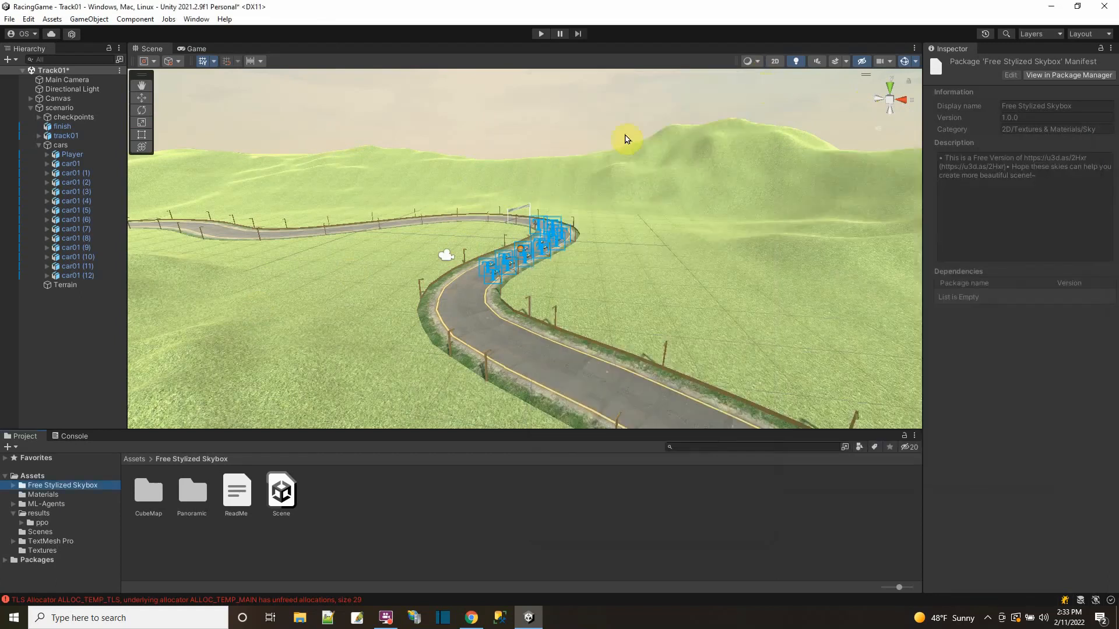
pyautogui.click(527, 620)
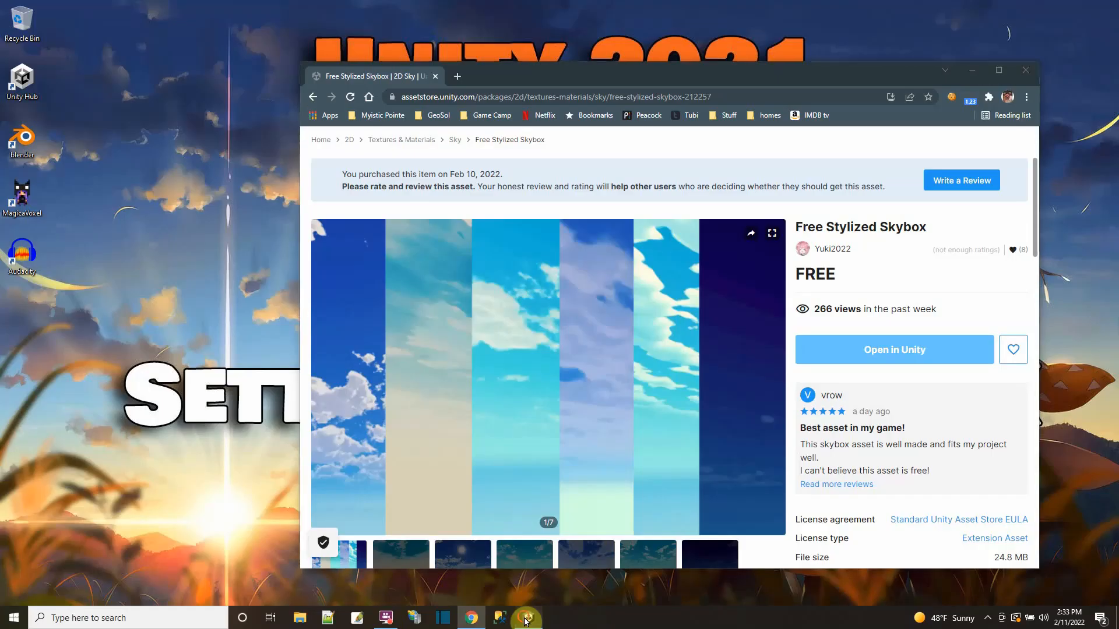
pyautogui.click(527, 619)
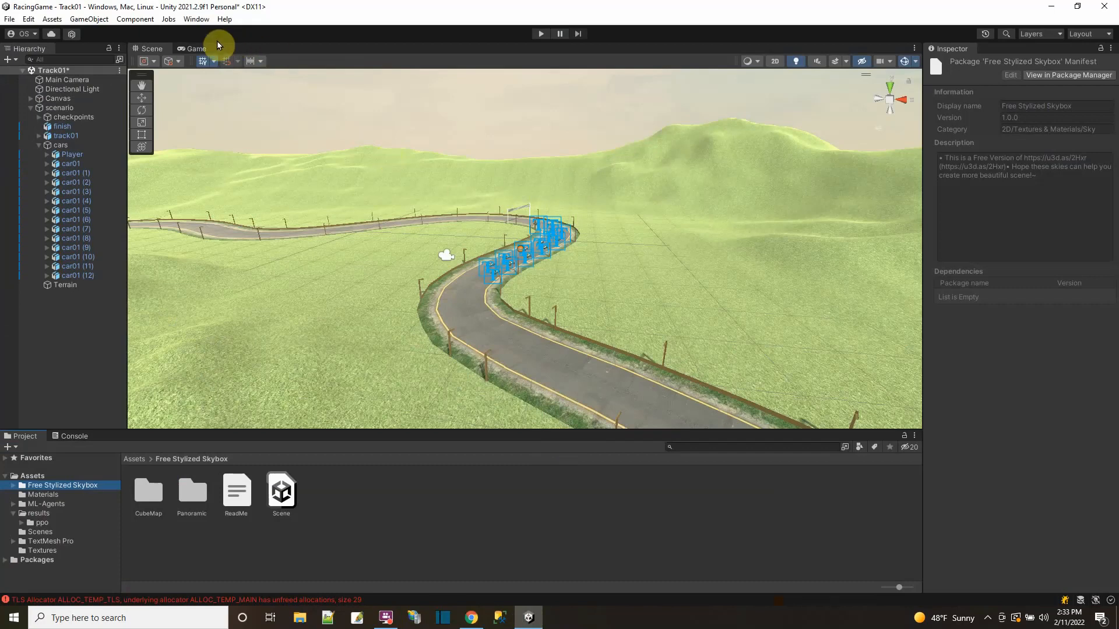
# Reopen the Lighting window's environment settings clear of the scene's track view, and bring up the skybox material choices.
pyautogui.click(196, 19)
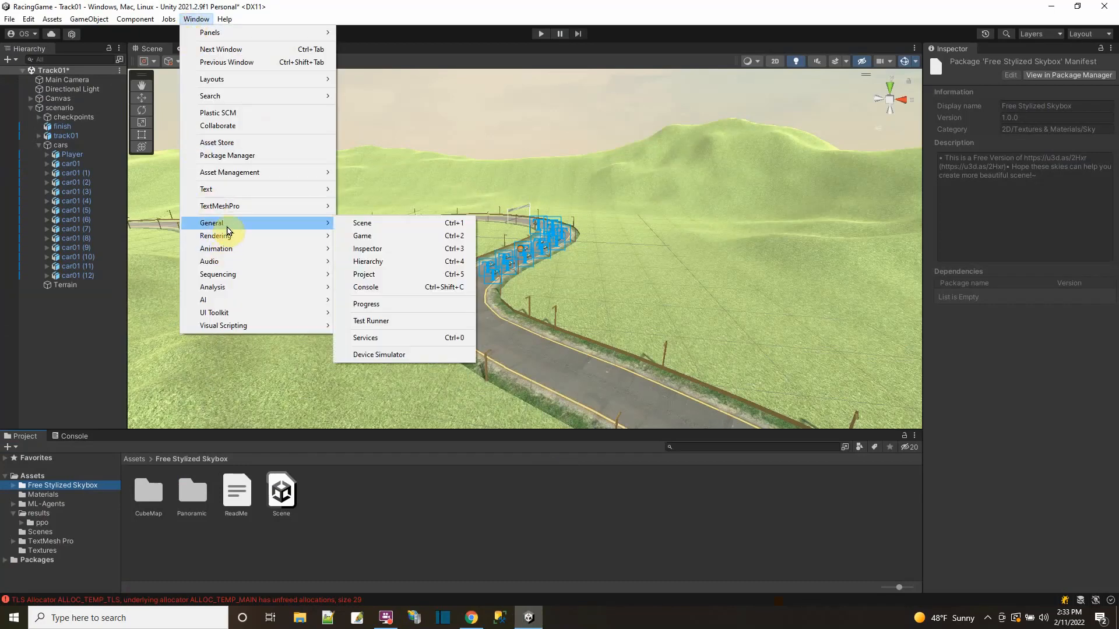
pyautogui.moveTo(274, 241)
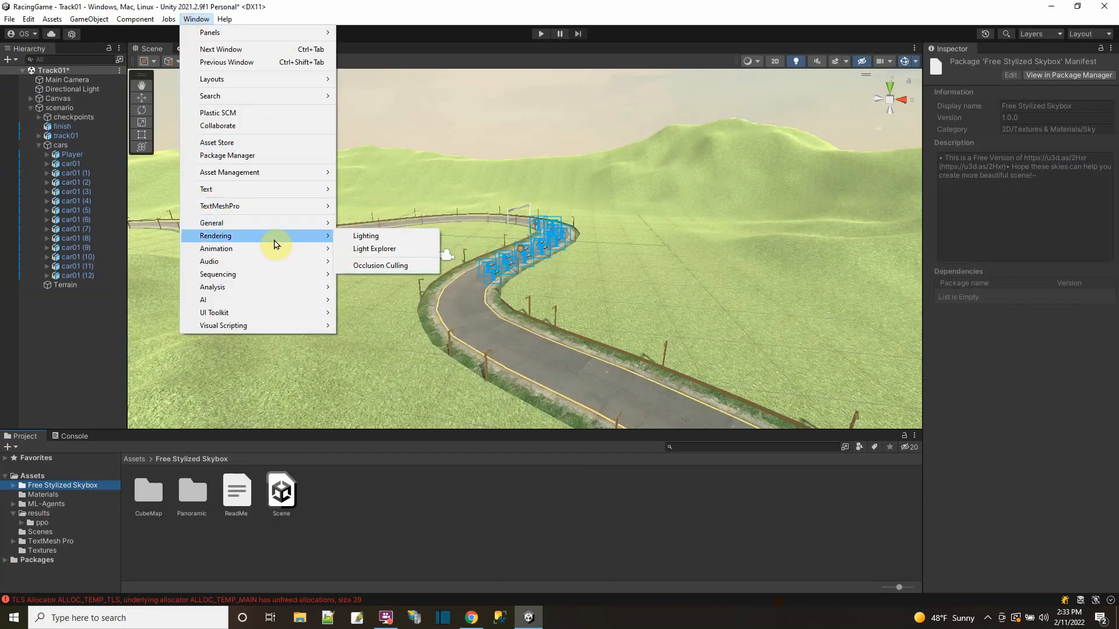
pyautogui.click(367, 242)
pyautogui.moveTo(648, 88); pyautogui.dragTo(924, 95)
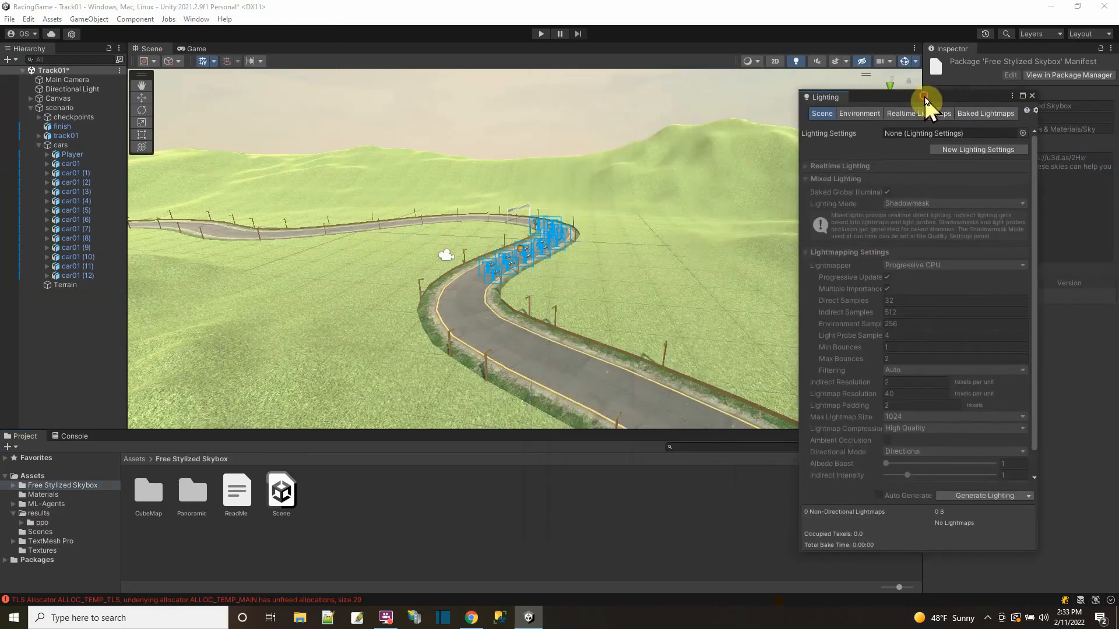
pyautogui.click(857, 118)
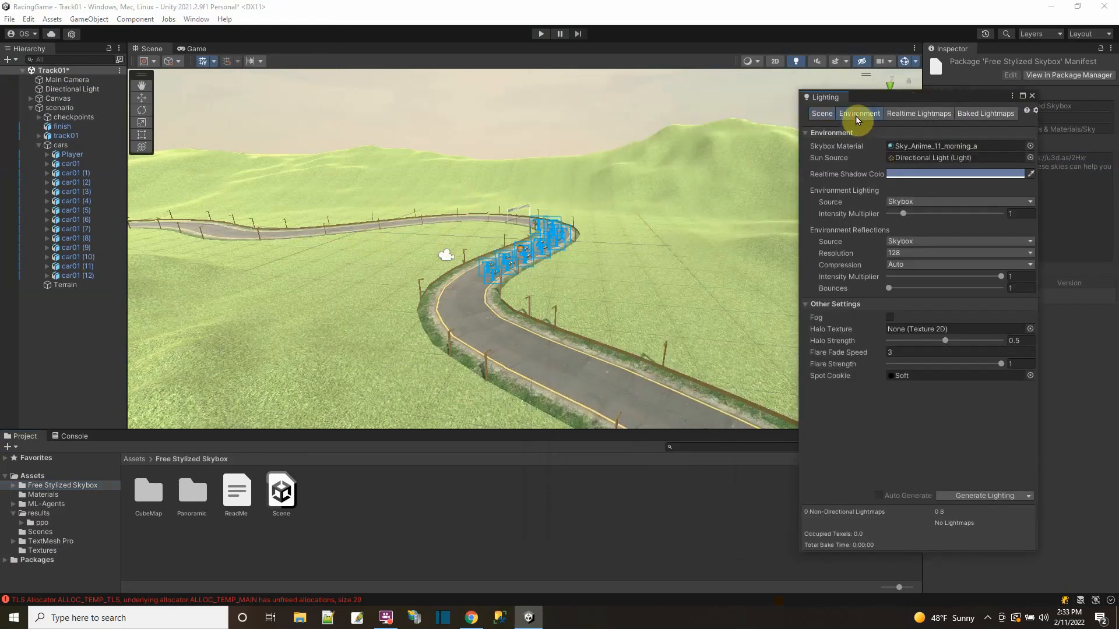
pyautogui.click(1029, 147)
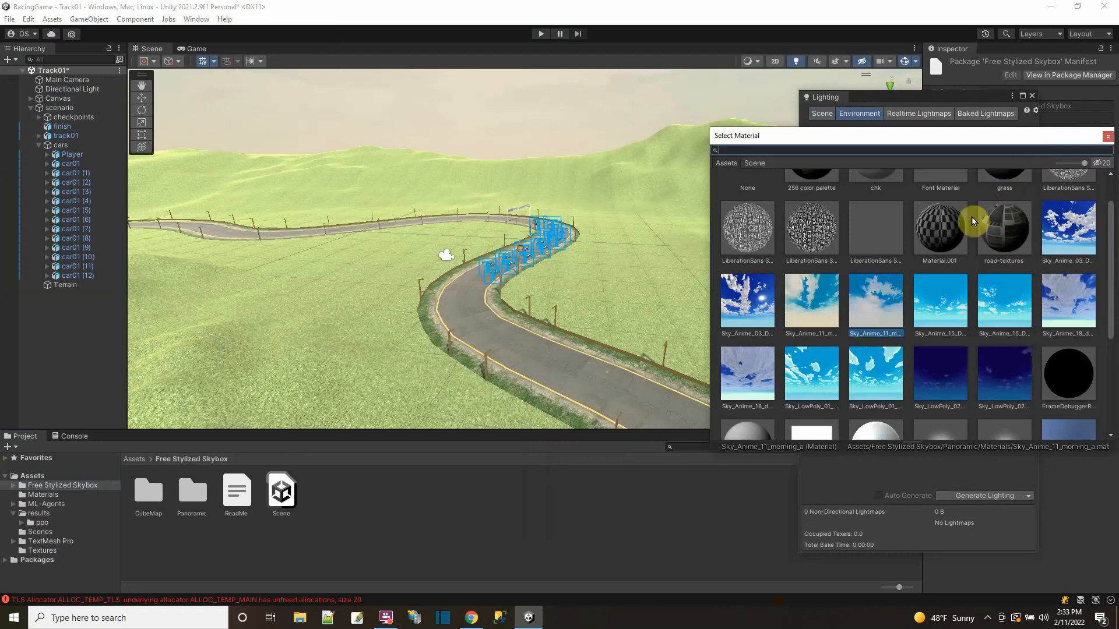
# Try the Free Stylized Skybox materials on the scene one after another, from Sky_Anime_03_Day_a through Sky_LowPoly_02_Night_a.
pyautogui.click(1075, 224)
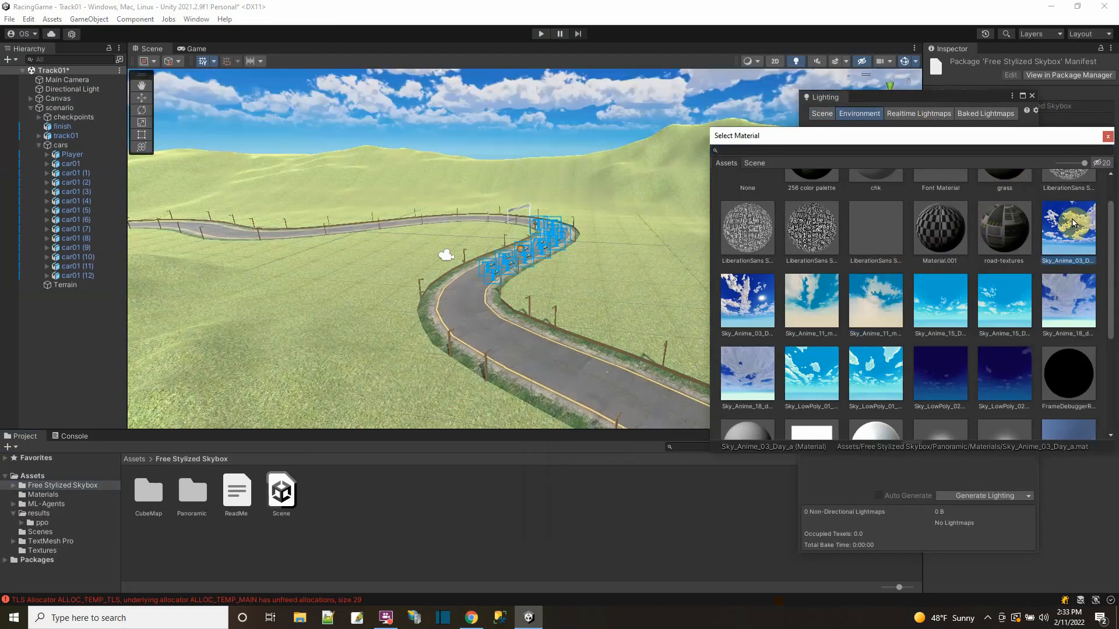
pyautogui.click(748, 297)
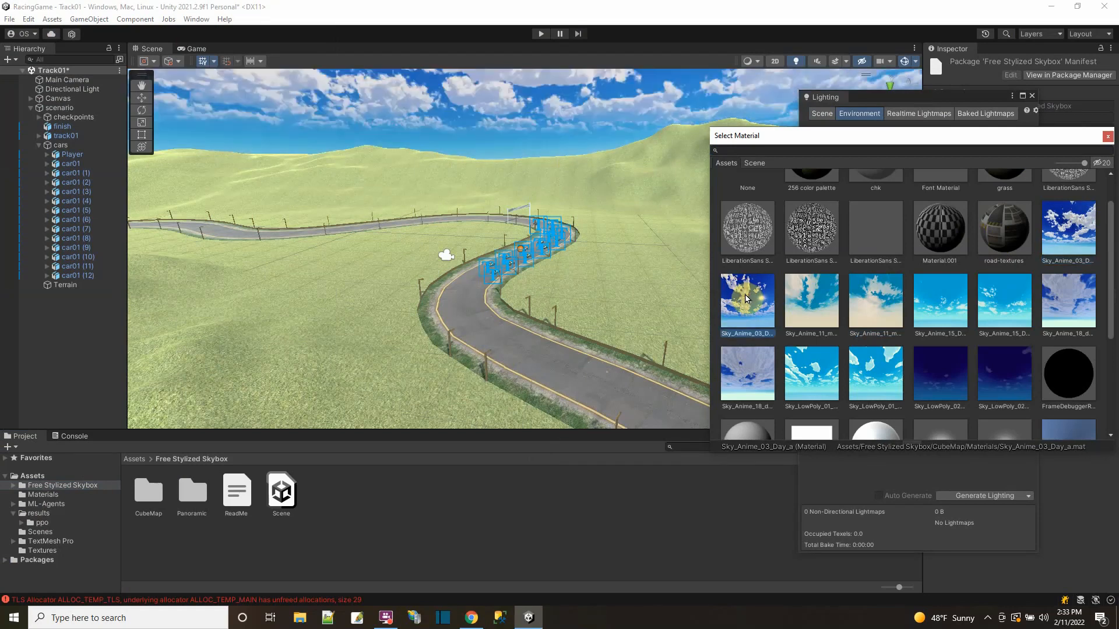
pyautogui.click(810, 300)
pyautogui.click(875, 300)
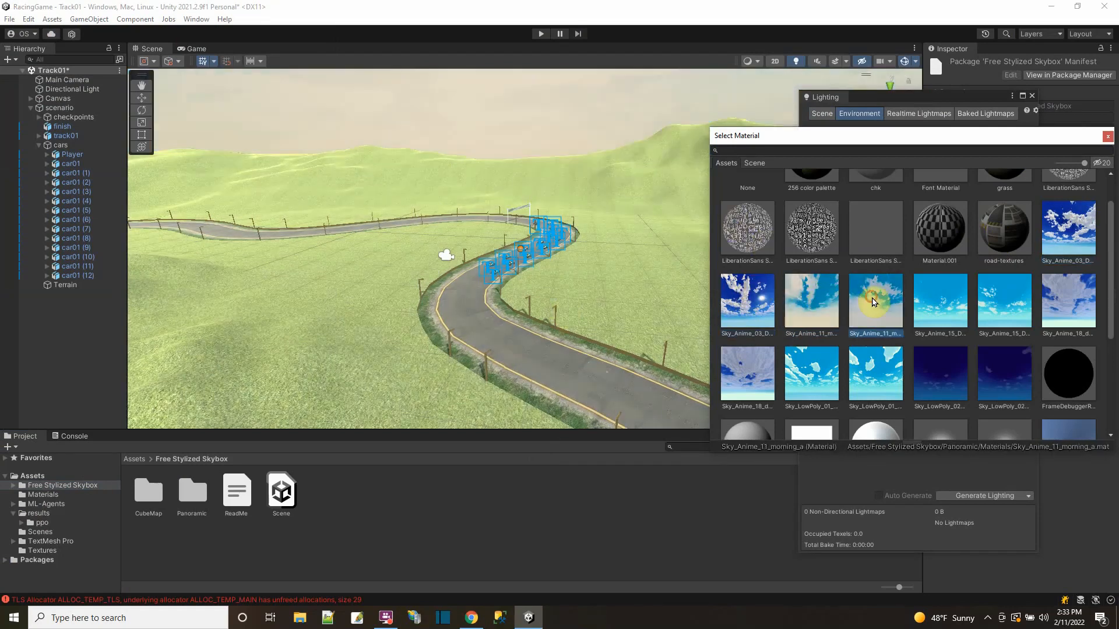
pyautogui.click(931, 294)
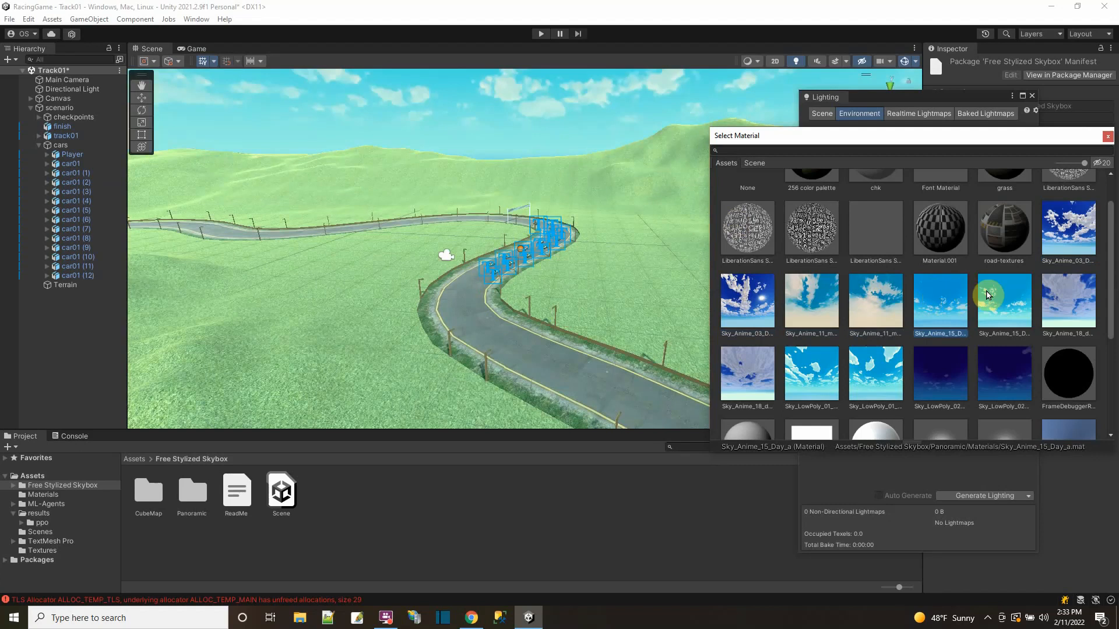
pyautogui.click(998, 296)
pyautogui.click(1059, 298)
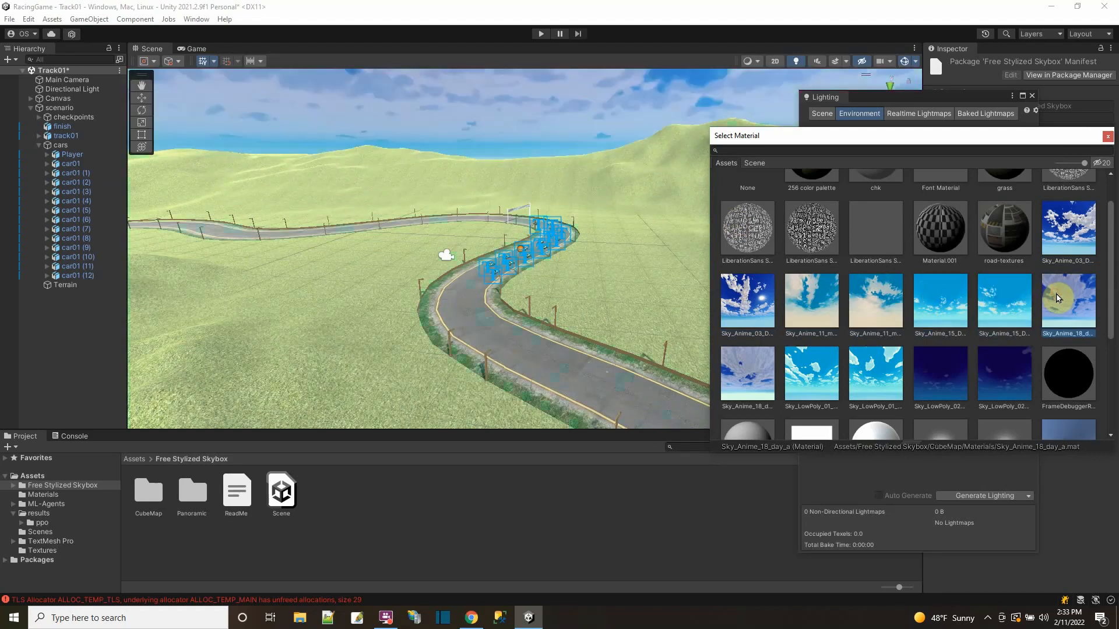
pyautogui.click(752, 369)
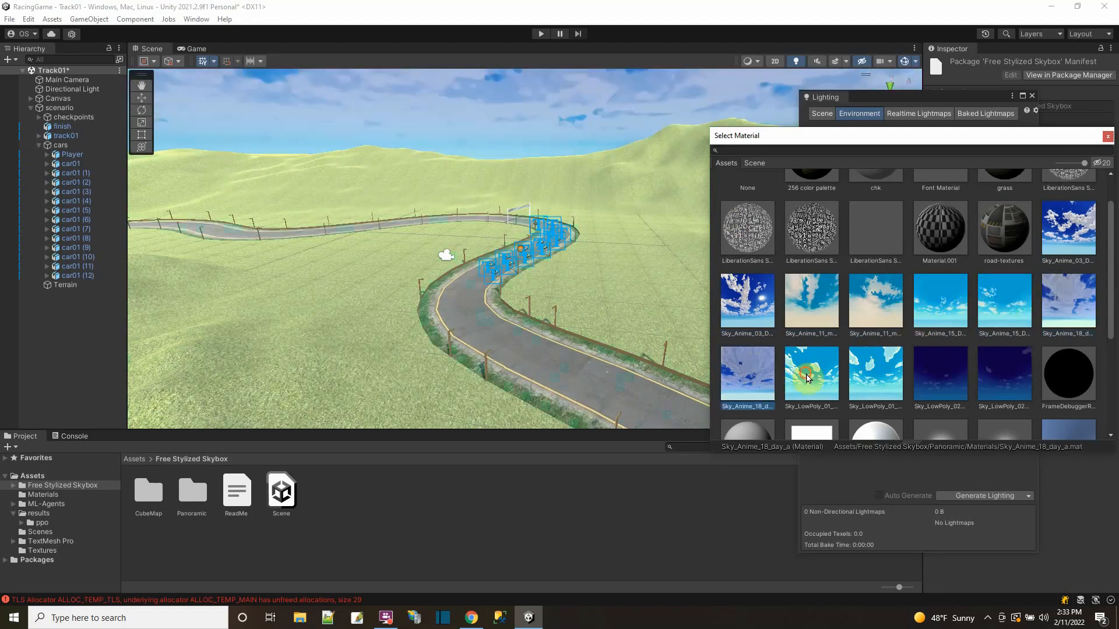
pyautogui.click(811, 376)
pyautogui.click(938, 366)
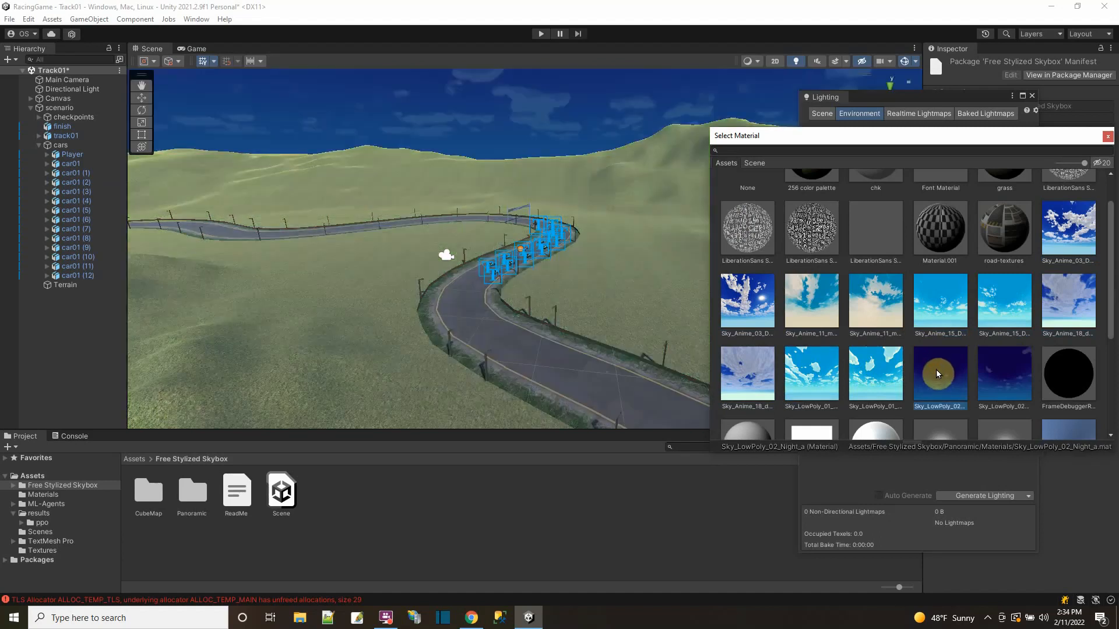
# Set the skybox material to the CubeMap version of Sky_Anime_03_Day_a and close the Lighting window.
pyautogui.click(751, 333)
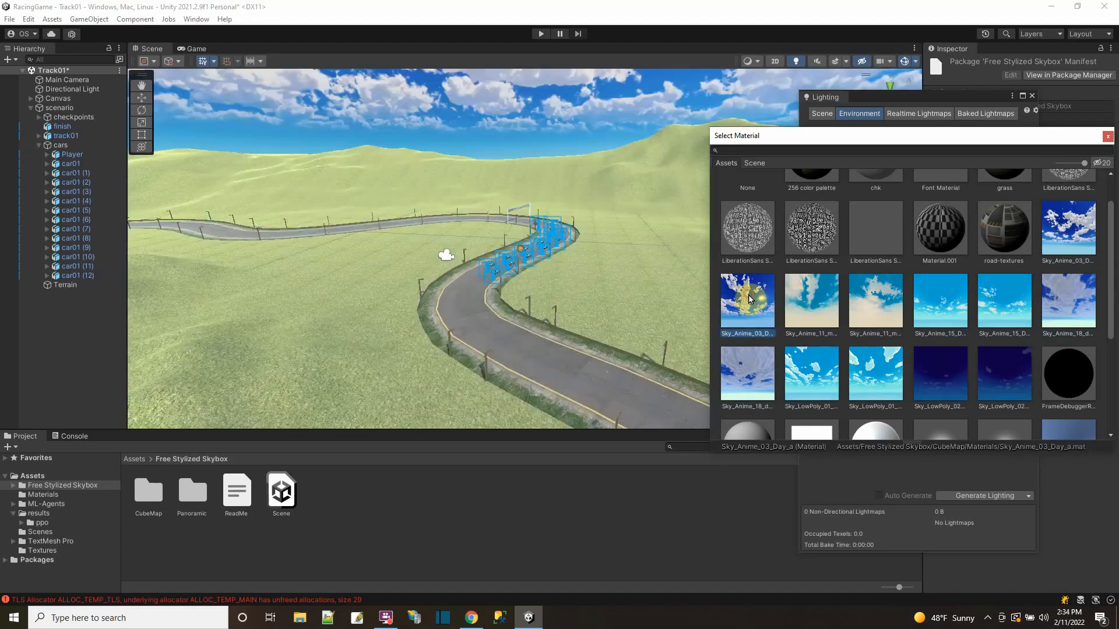
pyautogui.click(1109, 140)
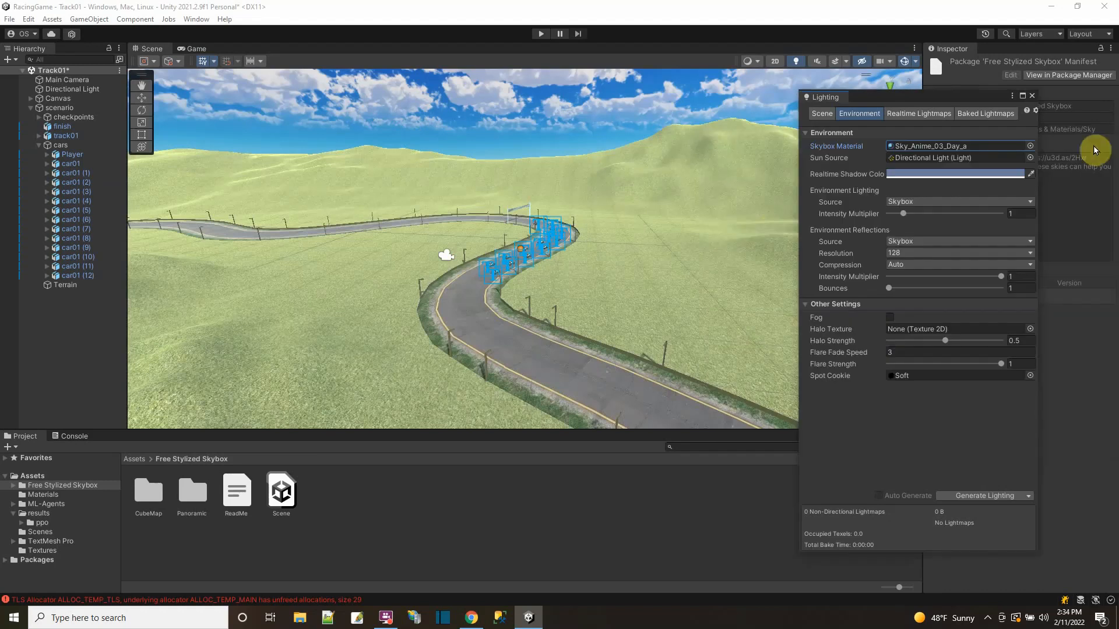
pyautogui.click(1031, 97)
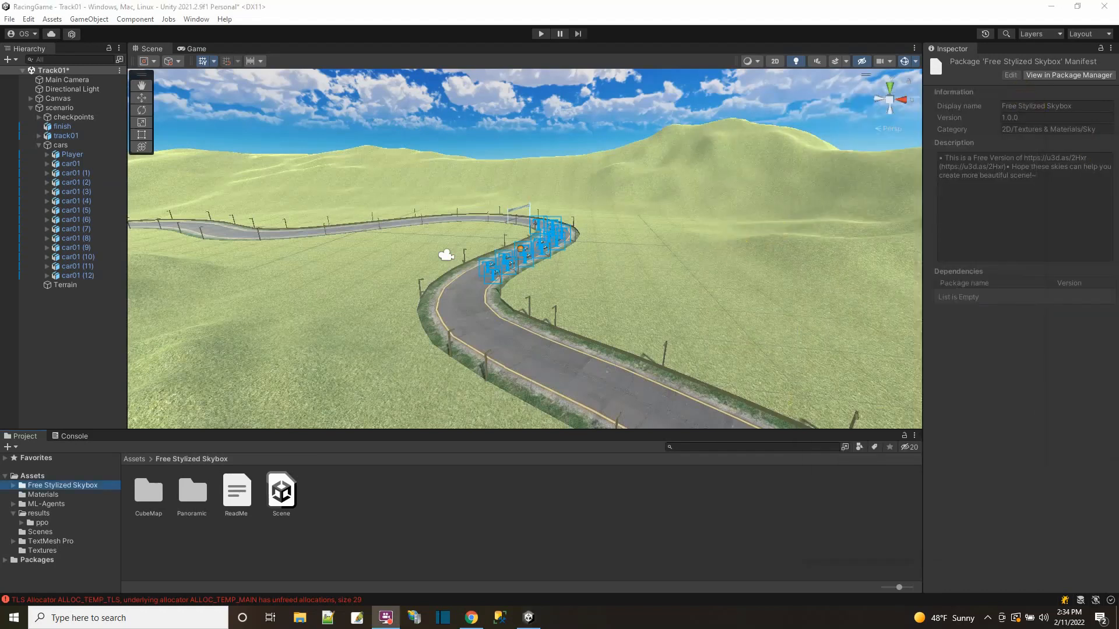